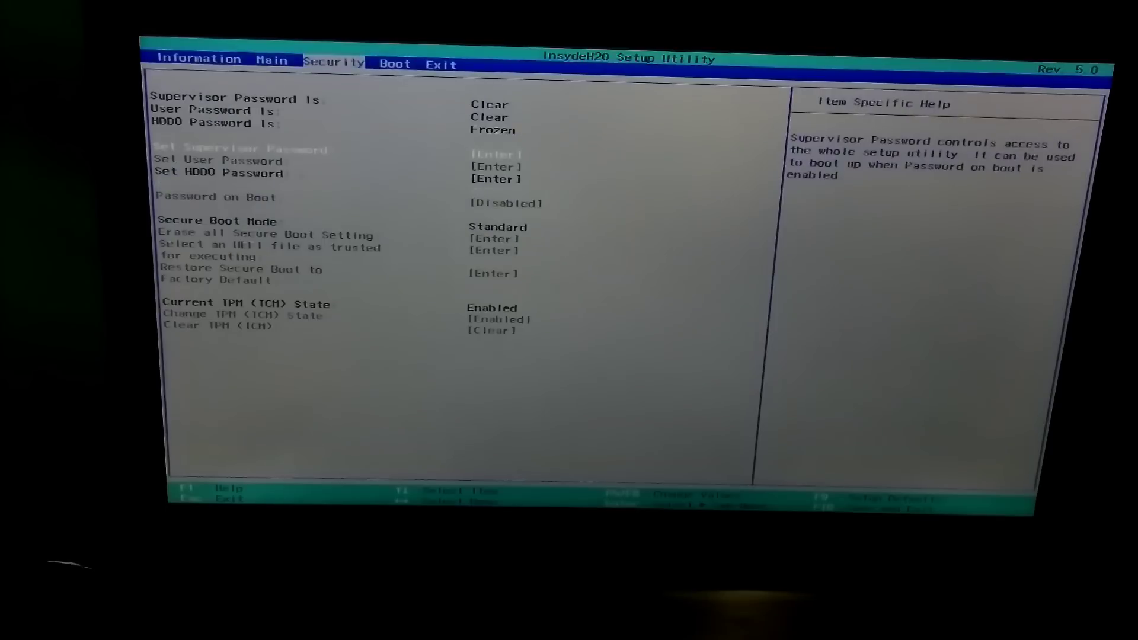
- Choose Exit Saving Changes and confirm Yes so the laptop reboots into Windows
key(Return)
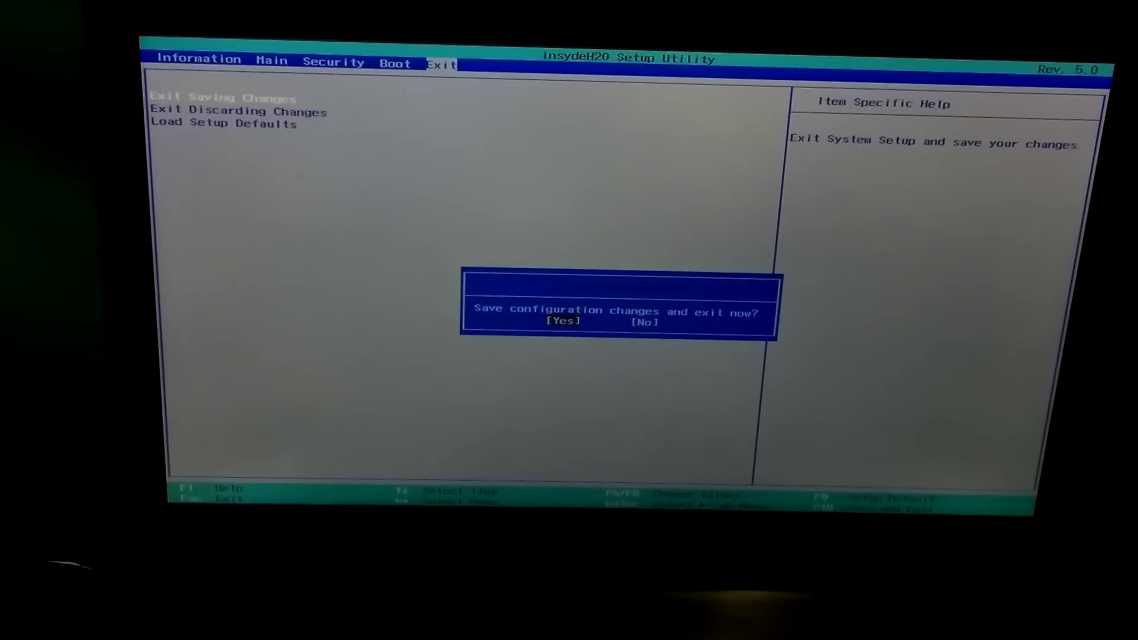
key(Return)
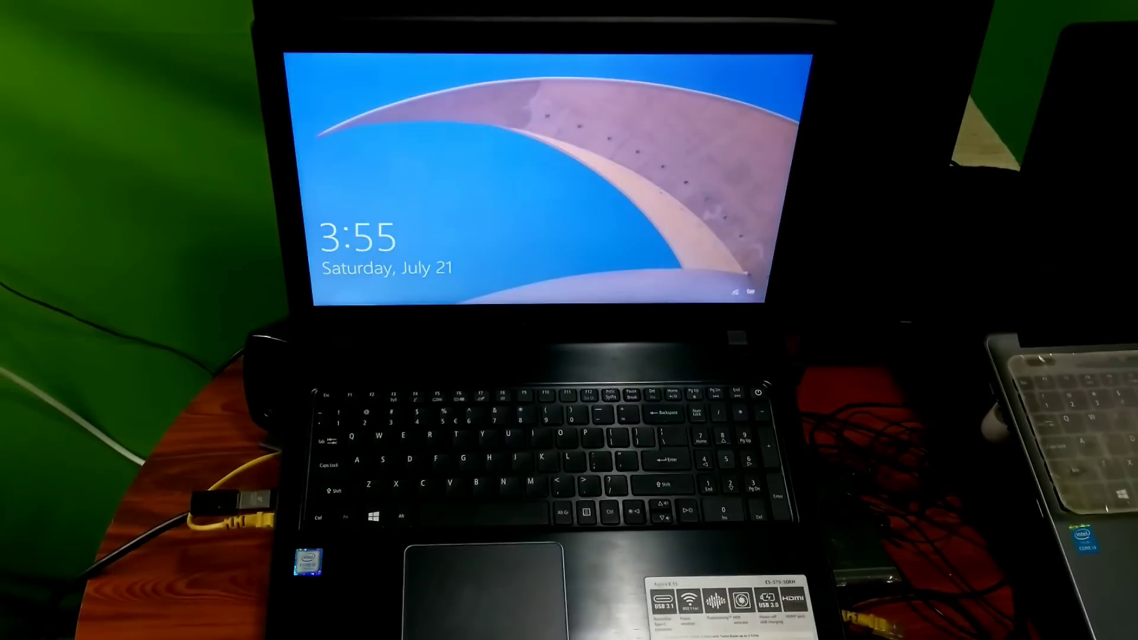
- Sign in past the lock screen and open the Start menu on the desktop
click(474, 578)
click(590, 215)
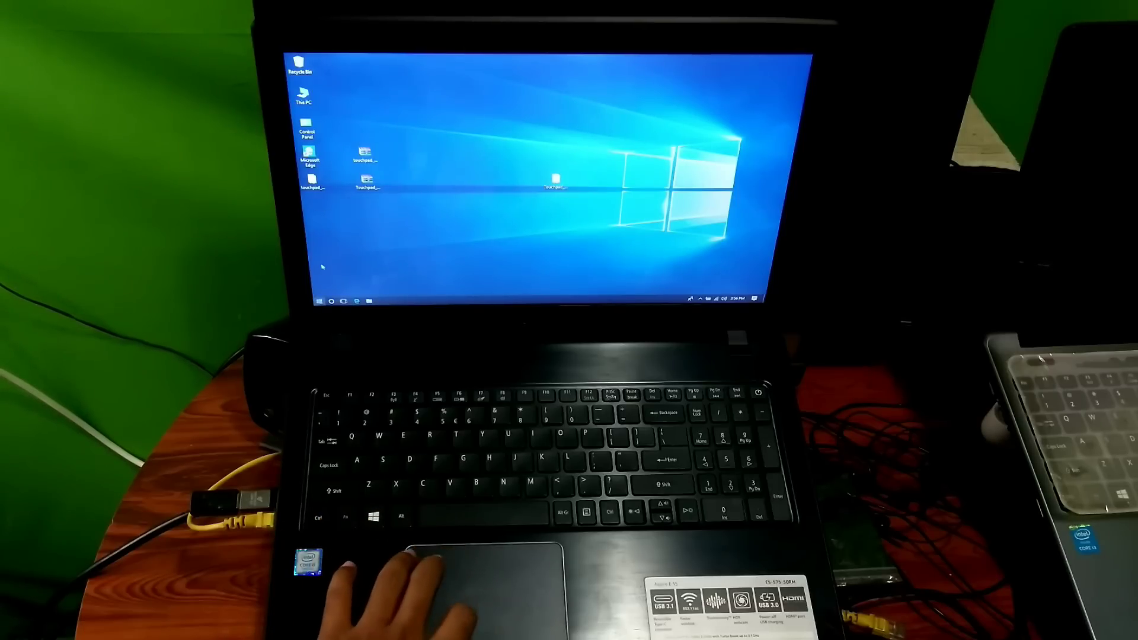
click(320, 301)
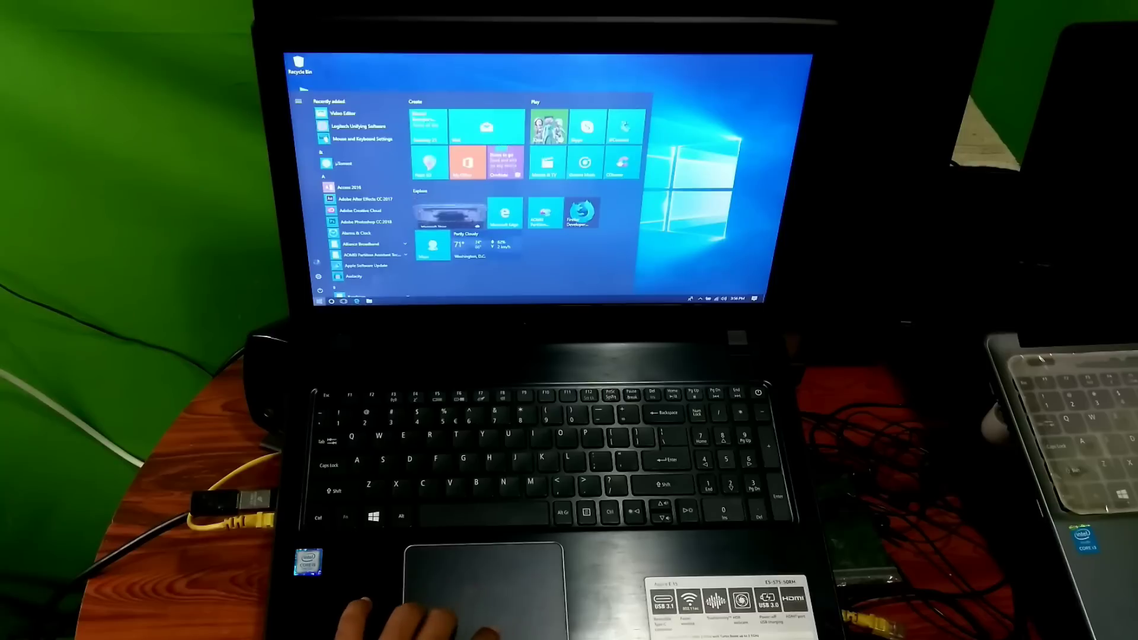
click(320, 301)
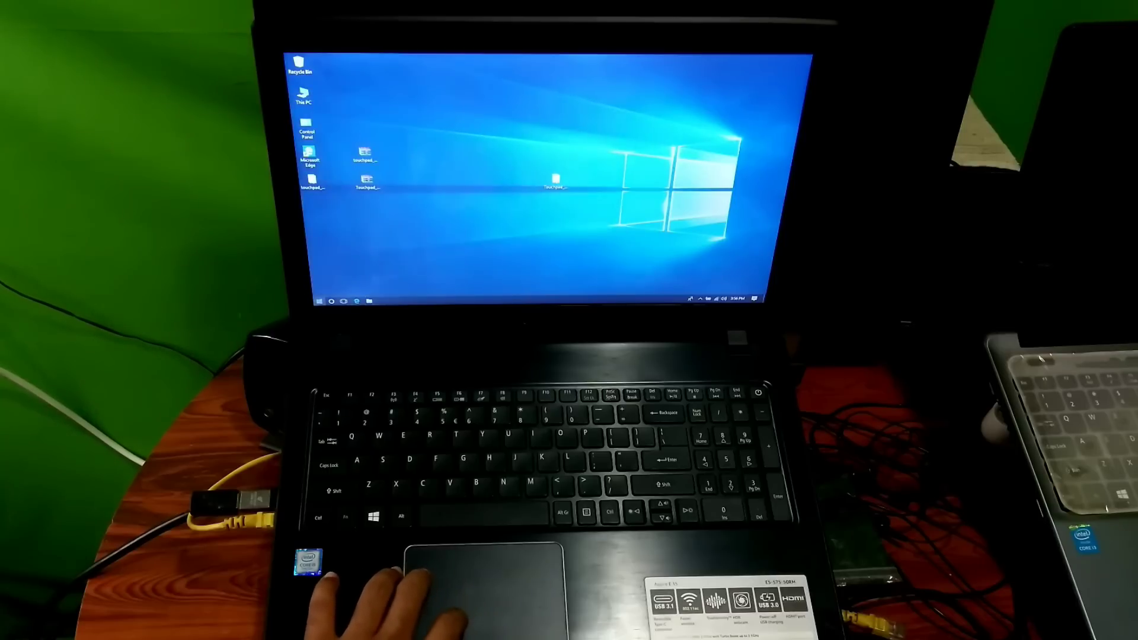
click(320, 302)
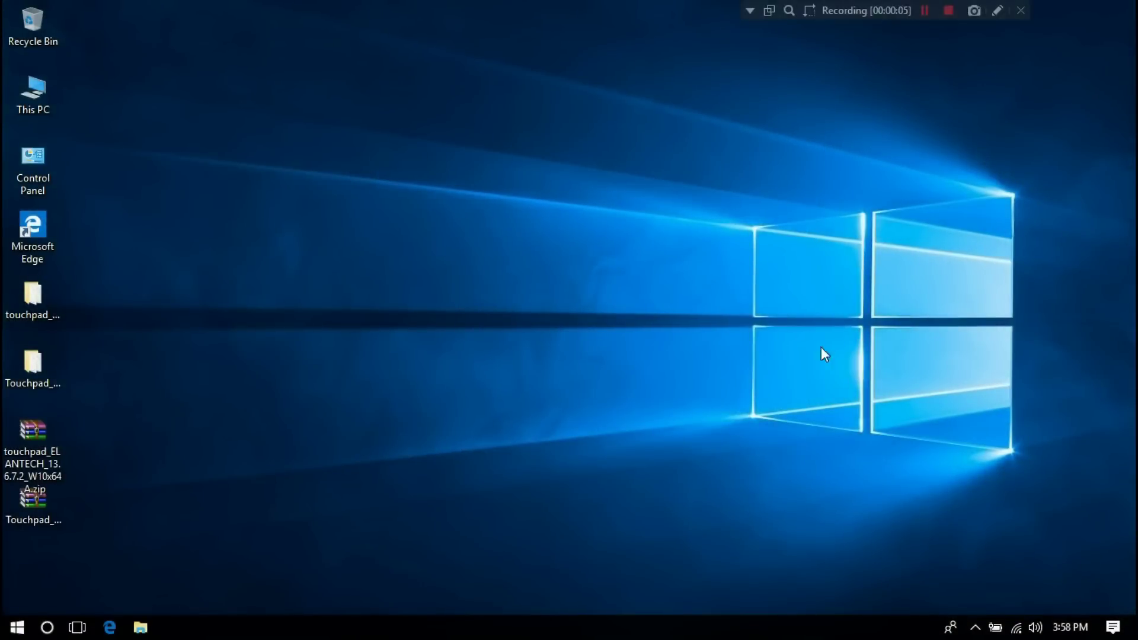
- Open a maximized File Explorer and open the ResourceCD disc in DVD RW Drive (F:)
click(138, 628)
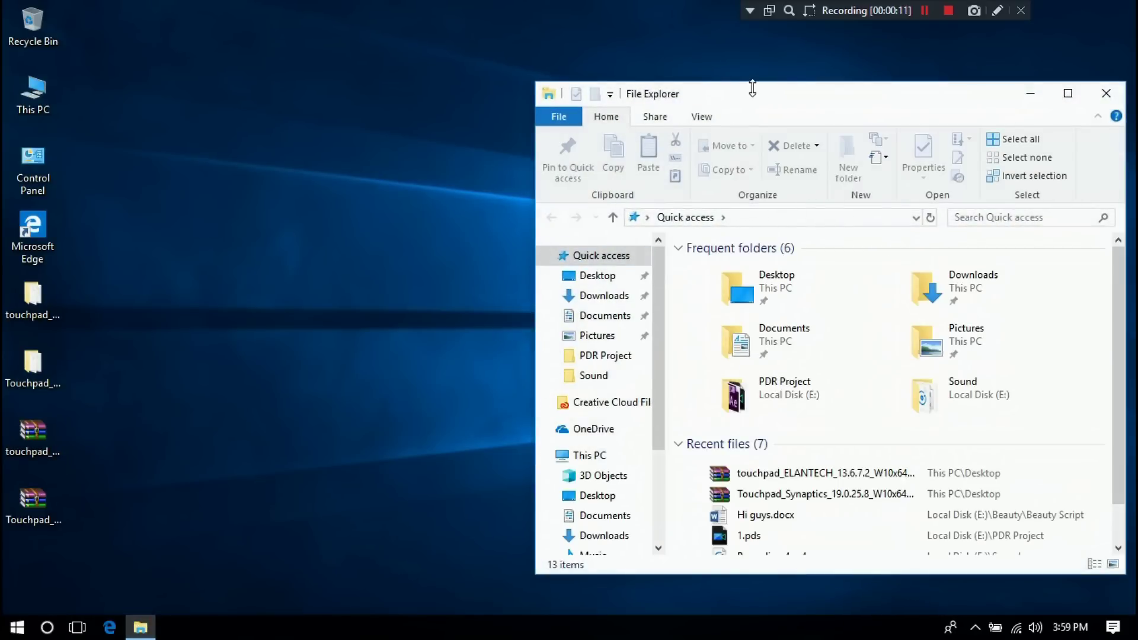
double_click(753, 87)
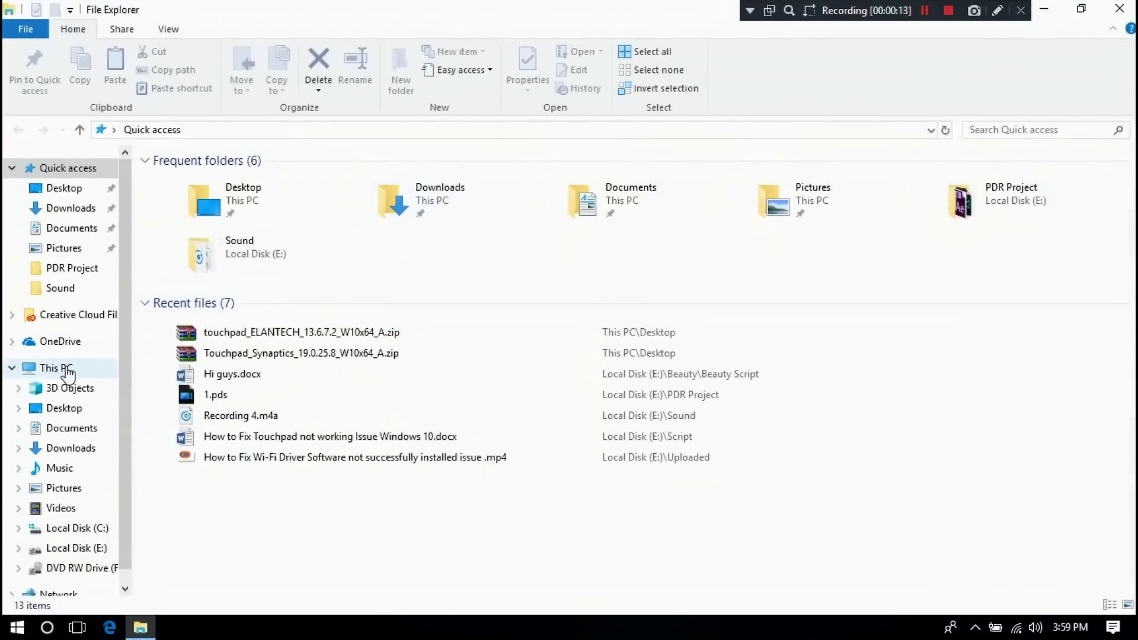
click(68, 372)
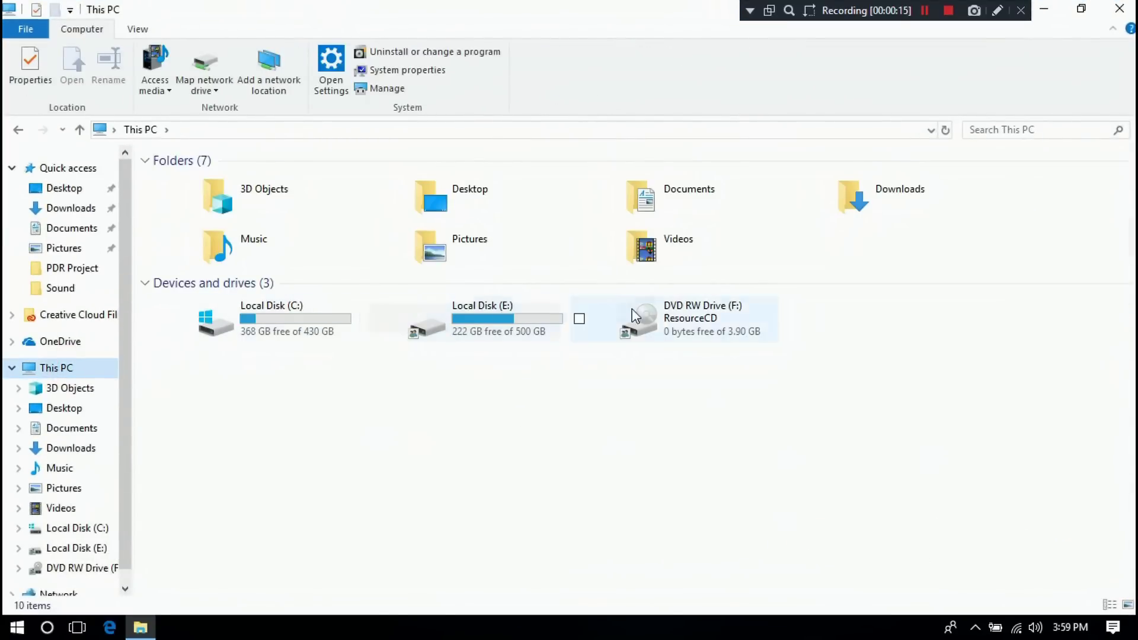
right_click(713, 317)
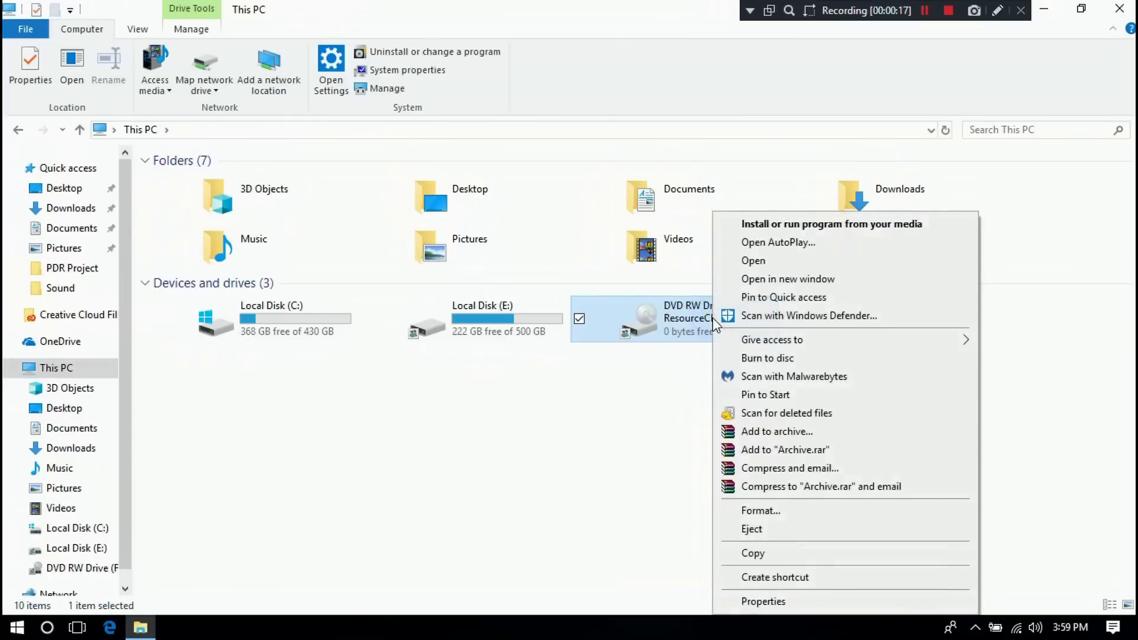
click(769, 261)
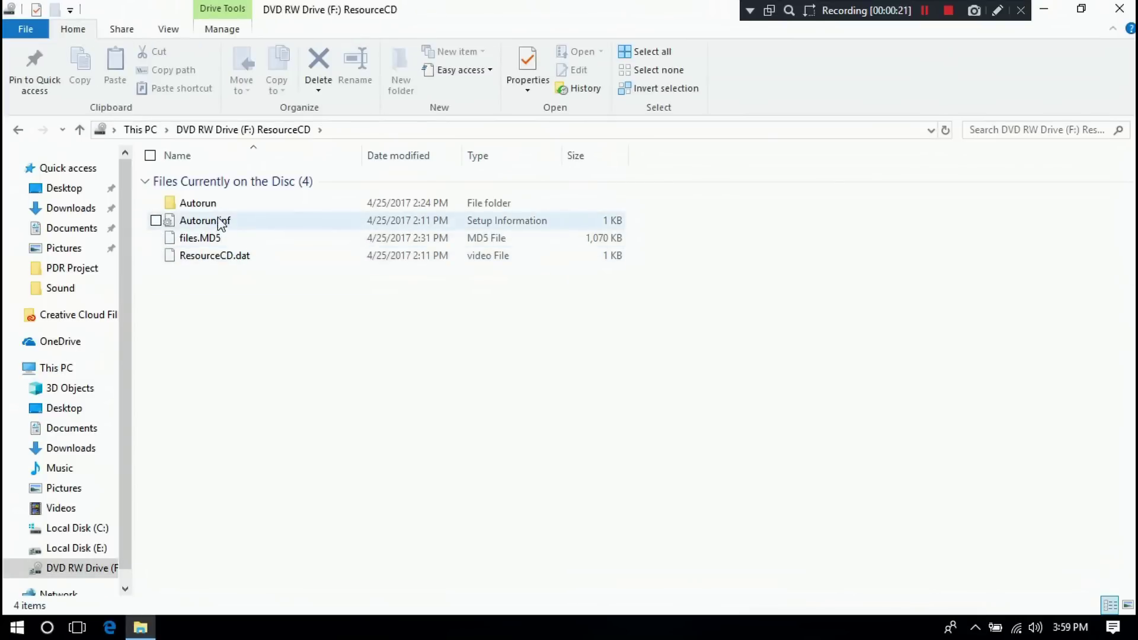
- Go into Autorun > DRV > Elantech Touchpad > MOD01D002F0061004S and run Setup.exe
click(199, 204)
double_click(199, 205)
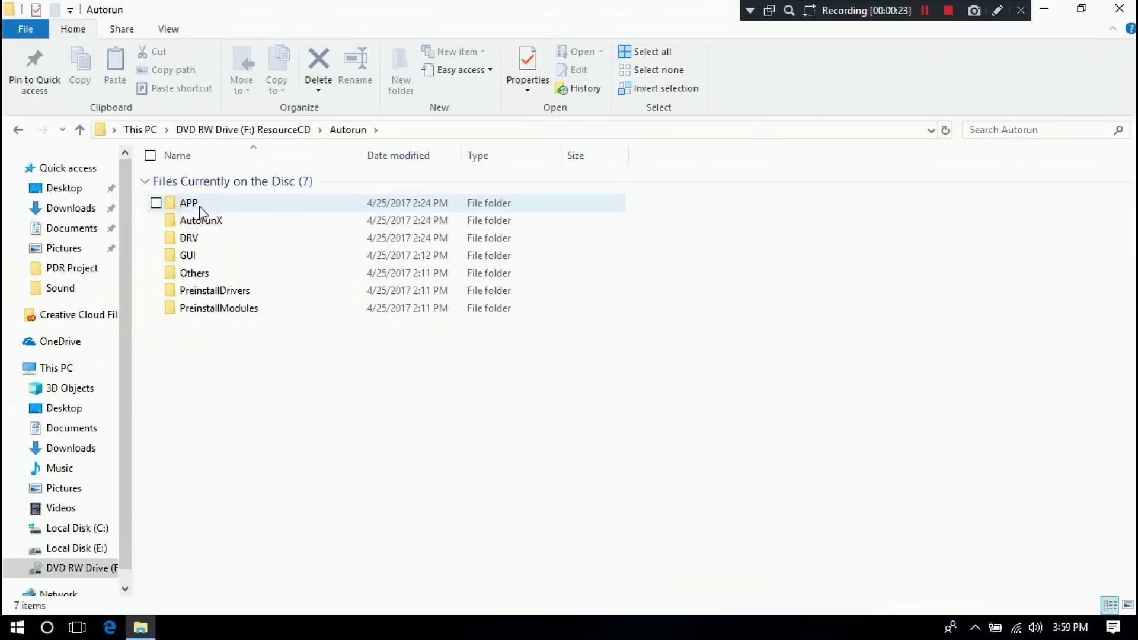
double_click(200, 238)
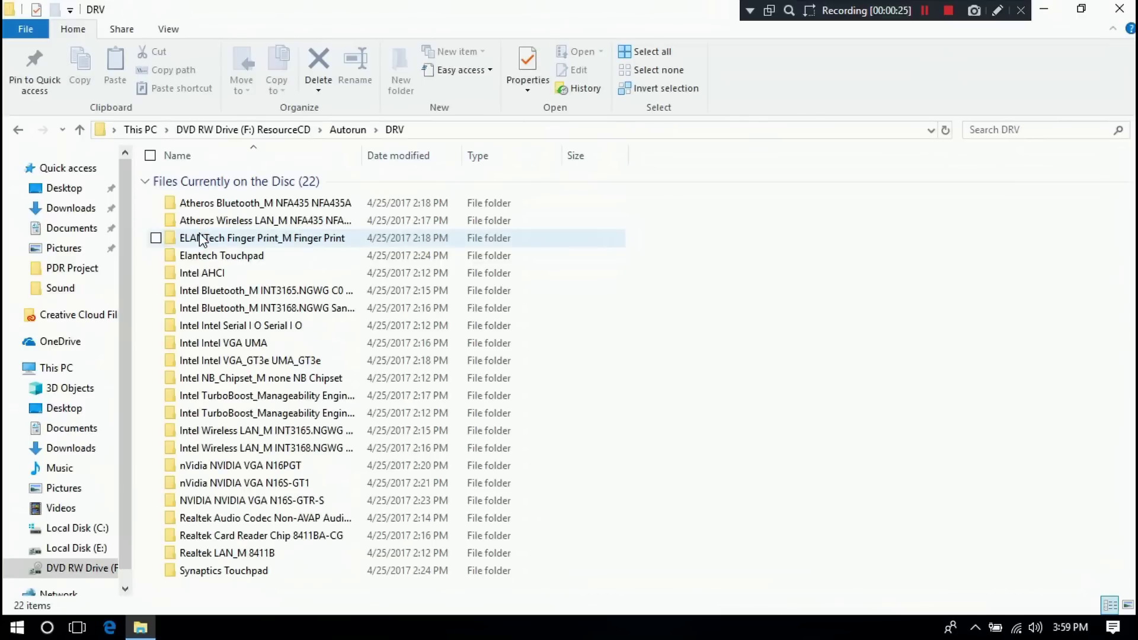
double_click(222, 261)
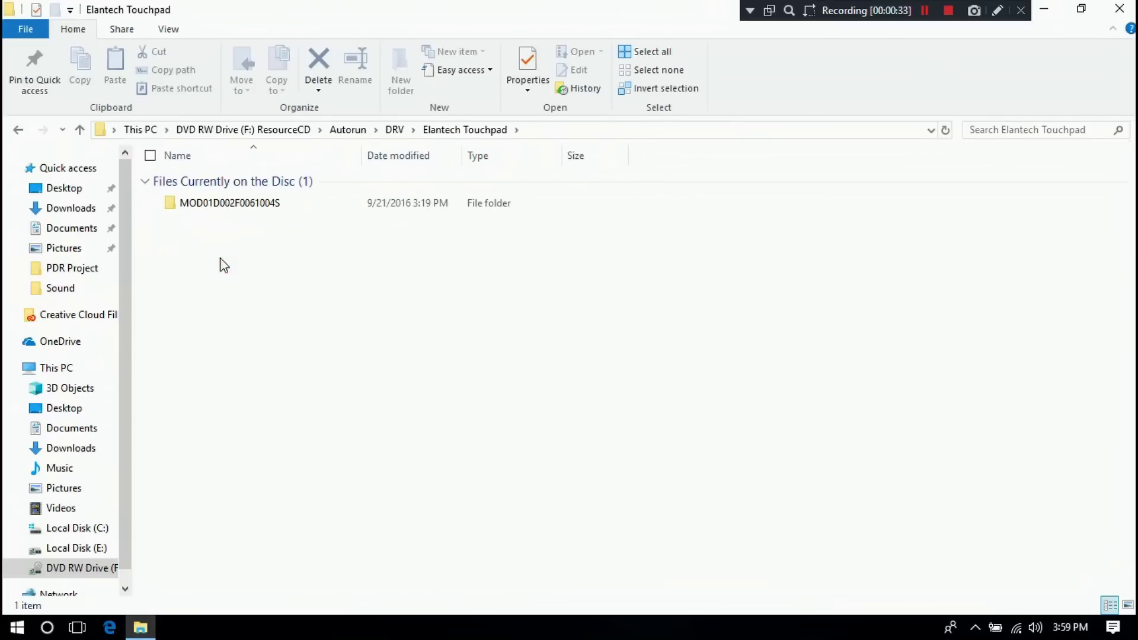
double_click(235, 206)
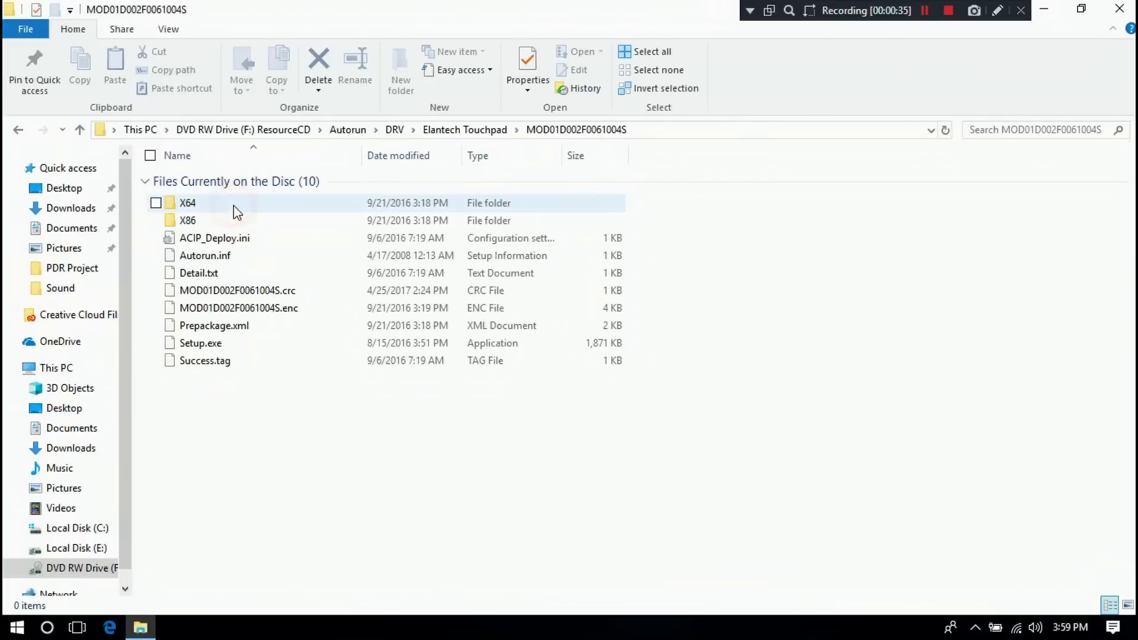
double_click(219, 344)
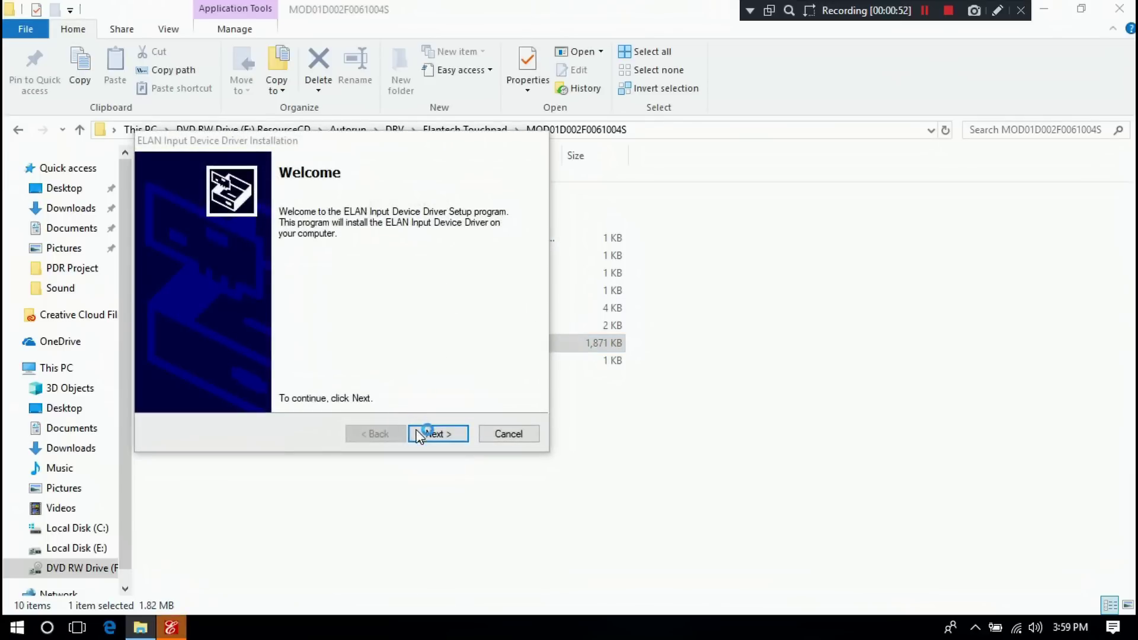
- Accept the ELAN licence agreement and finish installing the ELAN touchpad driver
click(419, 436)
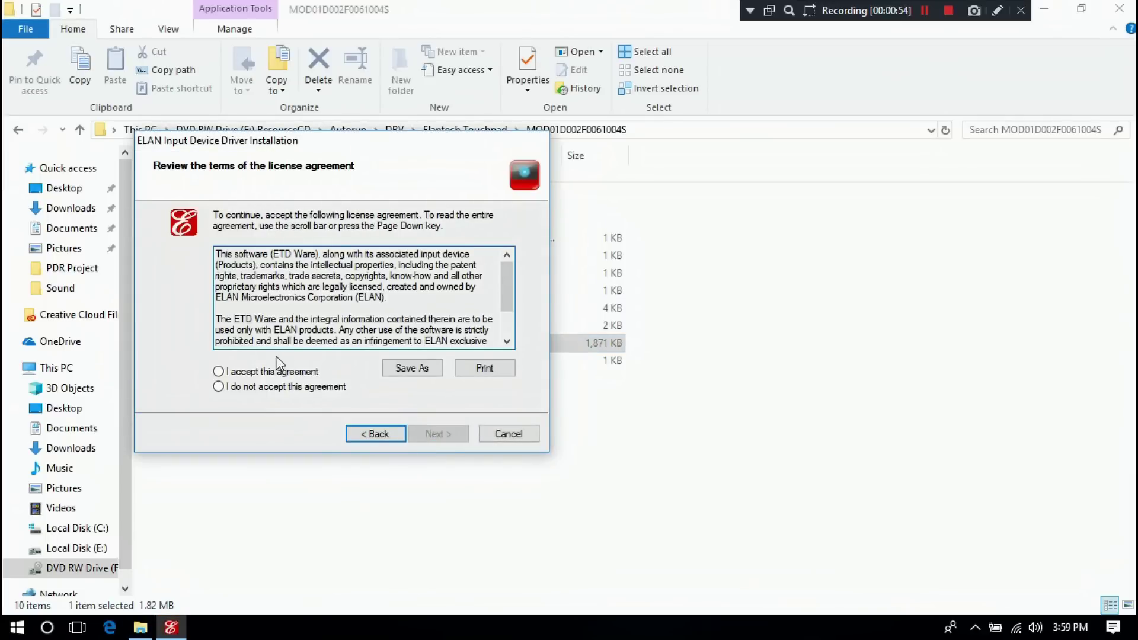
click(267, 374)
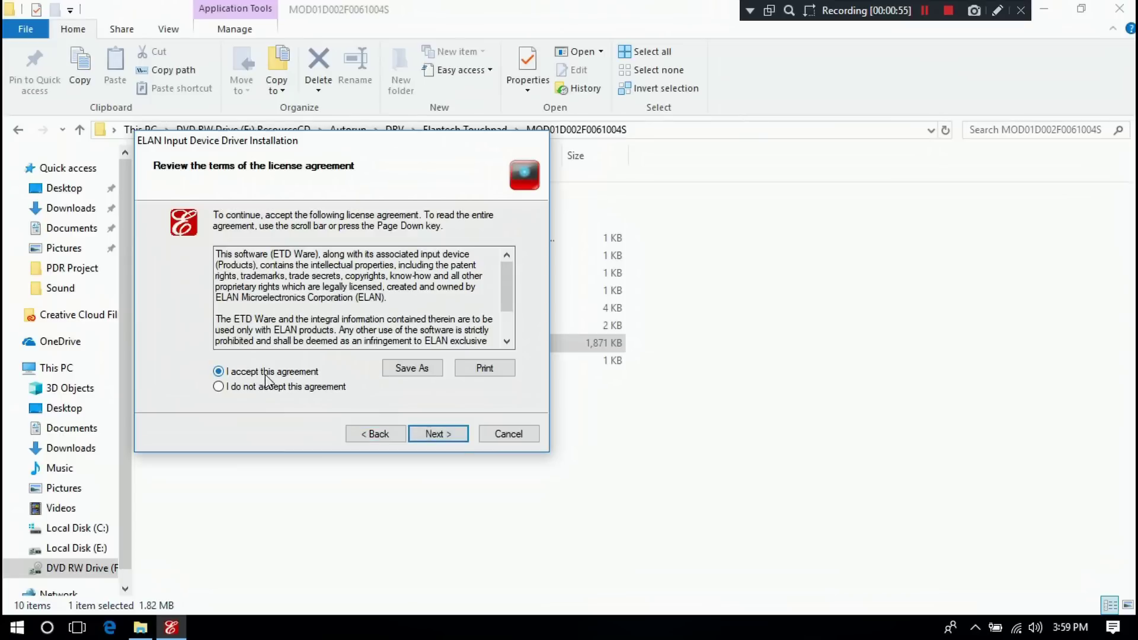
click(425, 433)
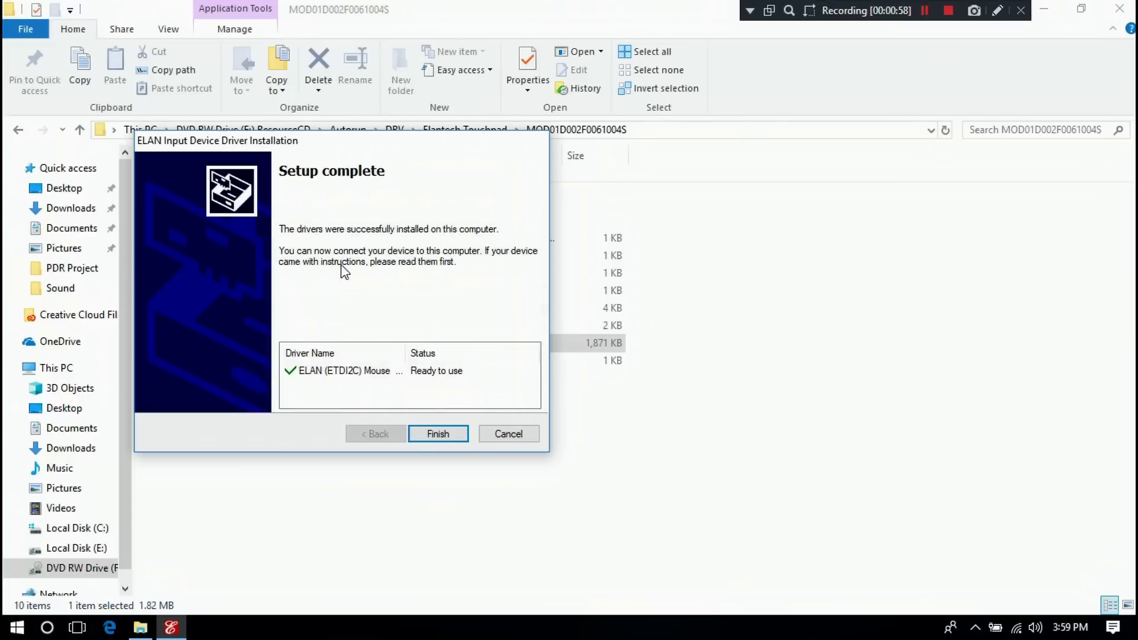
click(461, 434)
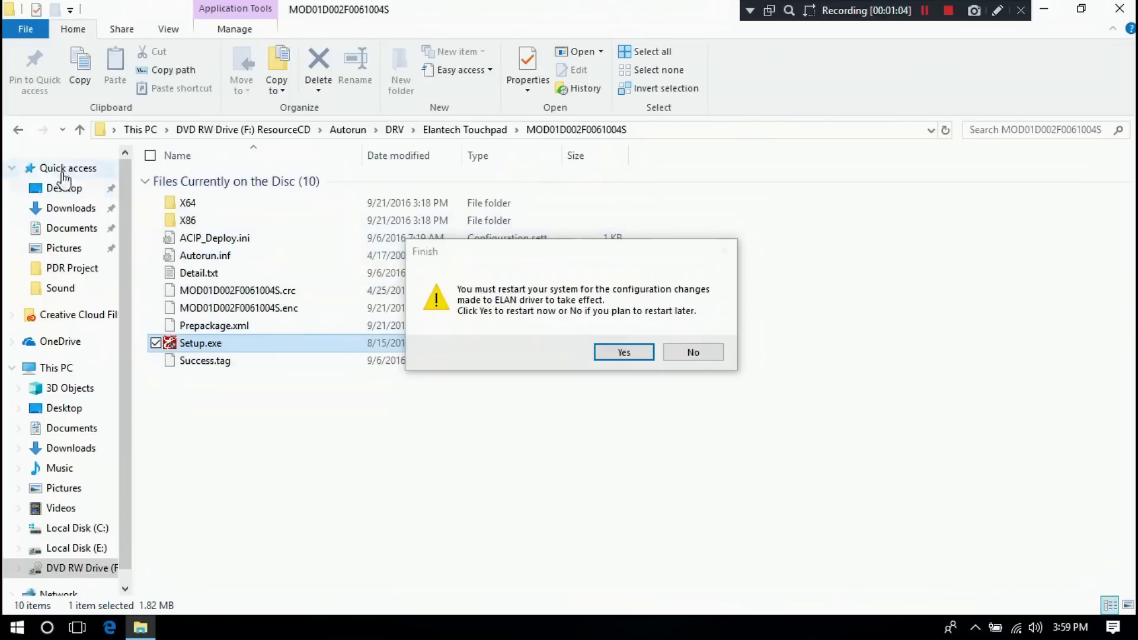
- Return File Explorer to the DRV folder and move the restart prompt aside
click(16, 129)
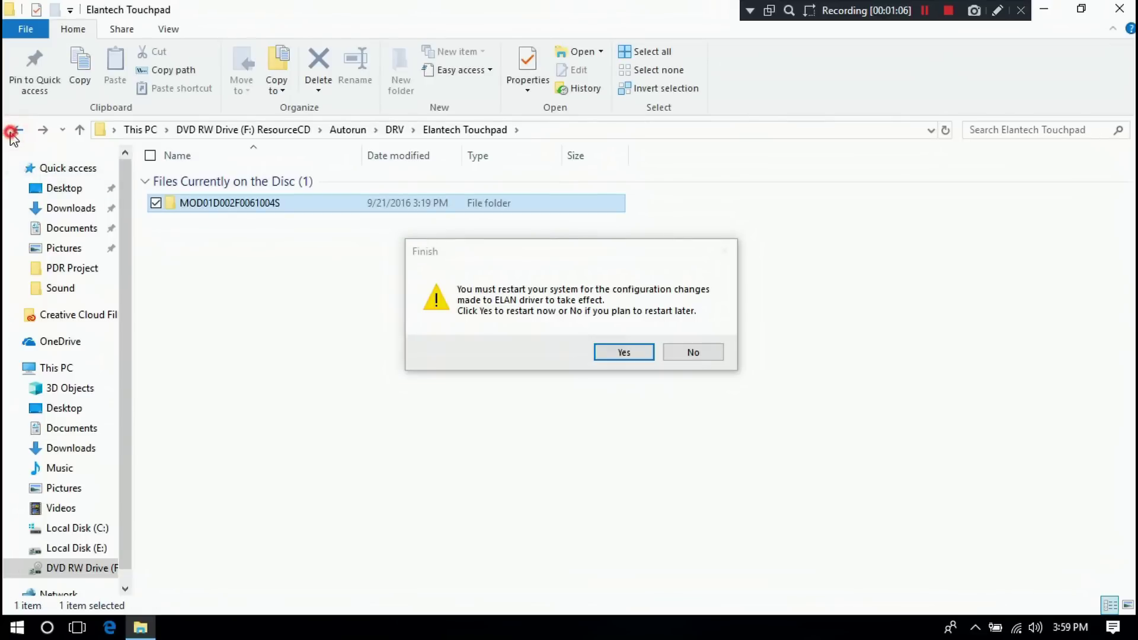
click(13, 131)
drag(561, 253, 924, 331)
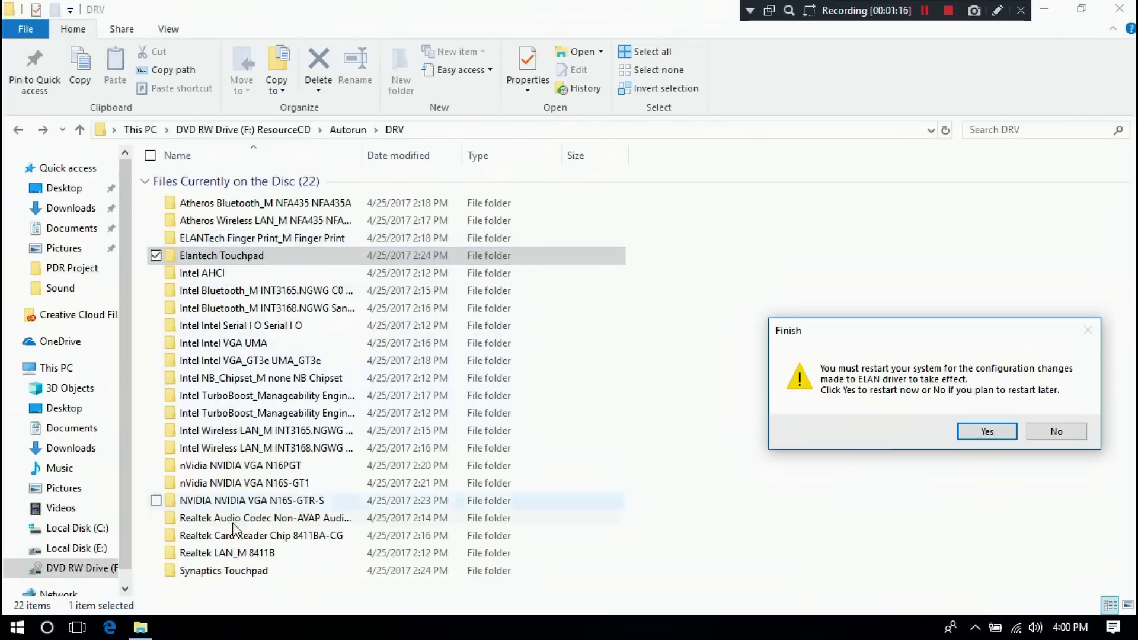
- Open Synaptics Touchpad > MOD01DRV0H00610066 and run its Setup.exe
click(222, 571)
double_click(219, 574)
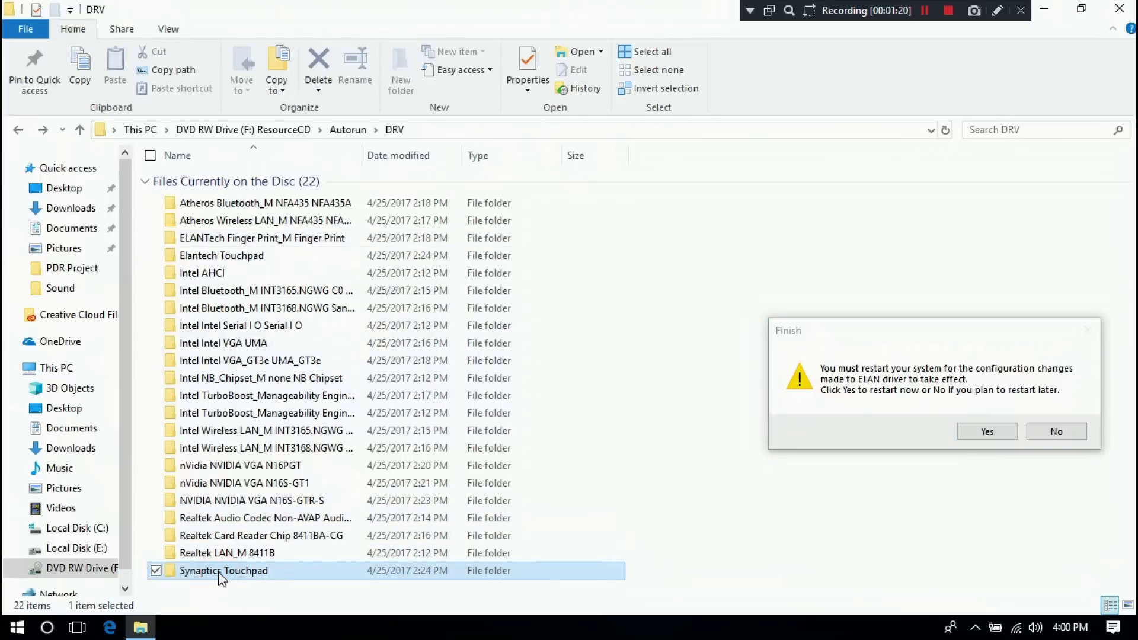
double_click(279, 204)
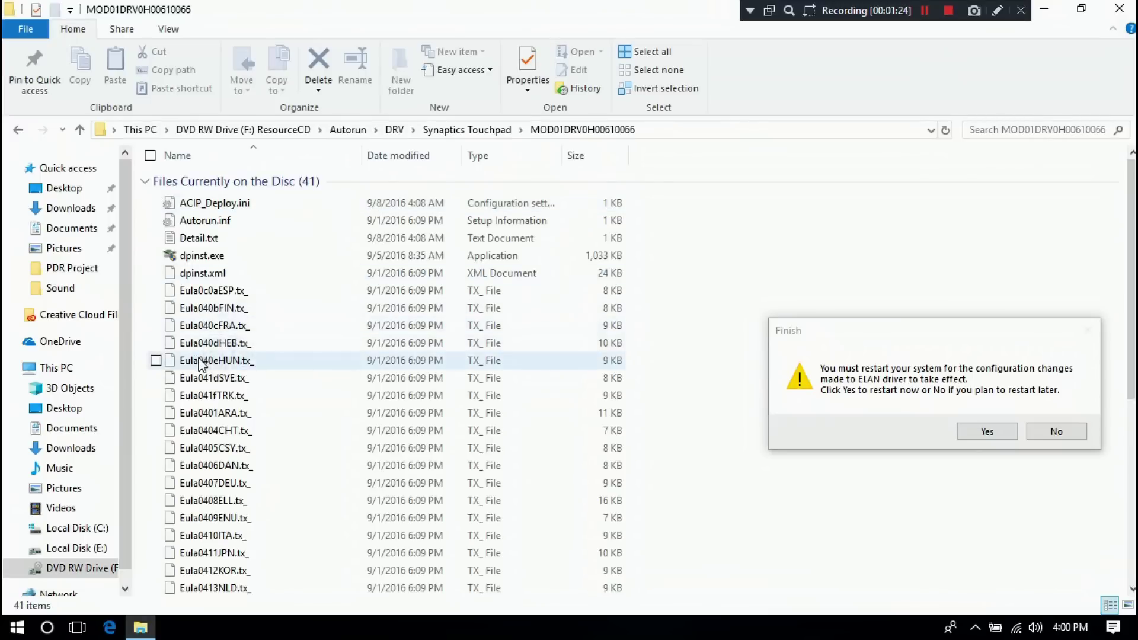
scroll(200, 363, down, 6)
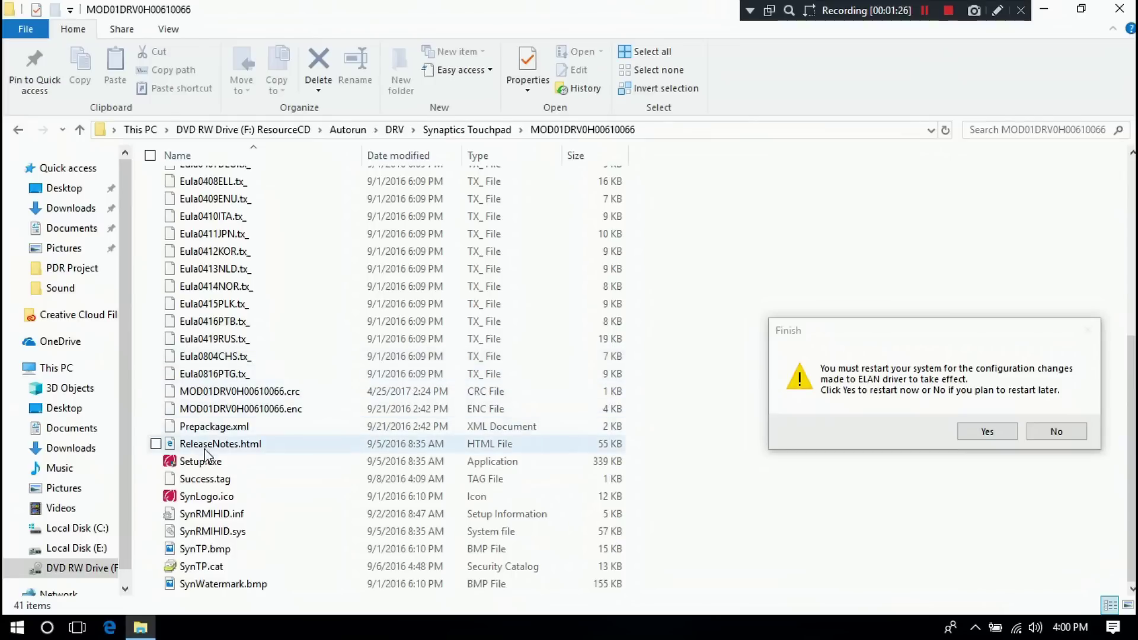
double_click(226, 464)
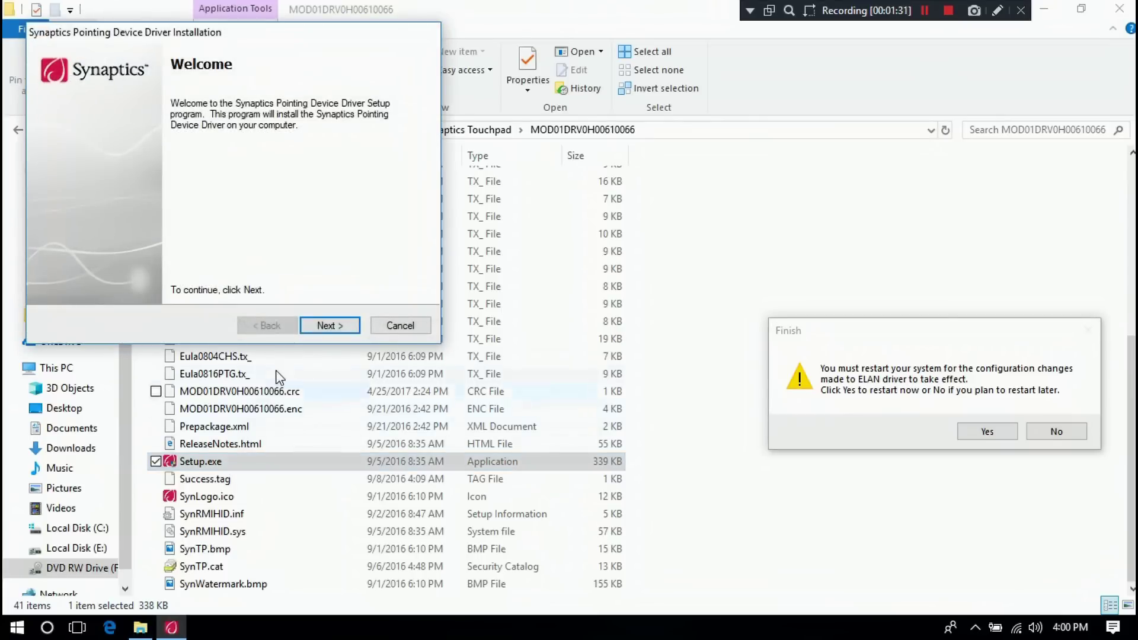
- Accept the Synaptics licence, finish installing the driver, and close File Explorer
click(336, 327)
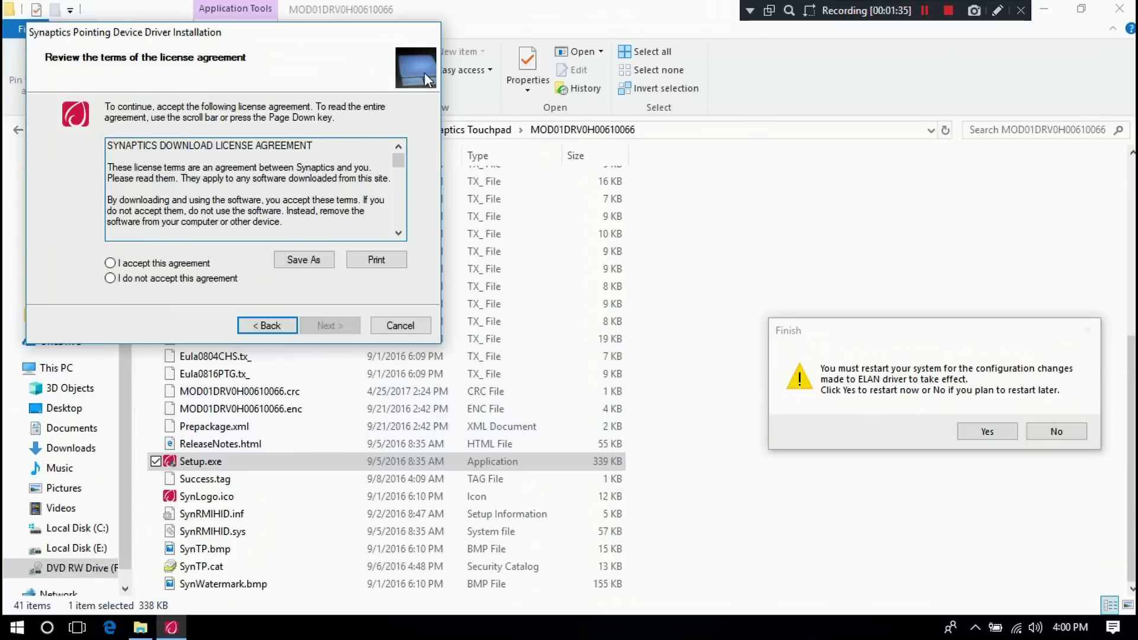
click(117, 265)
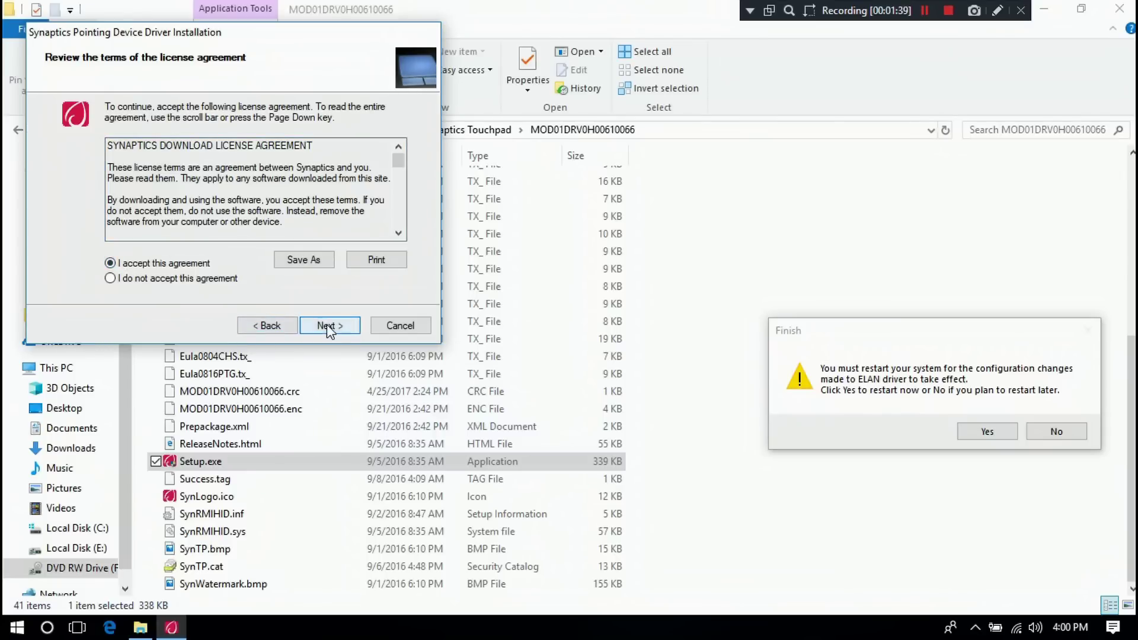
click(327, 326)
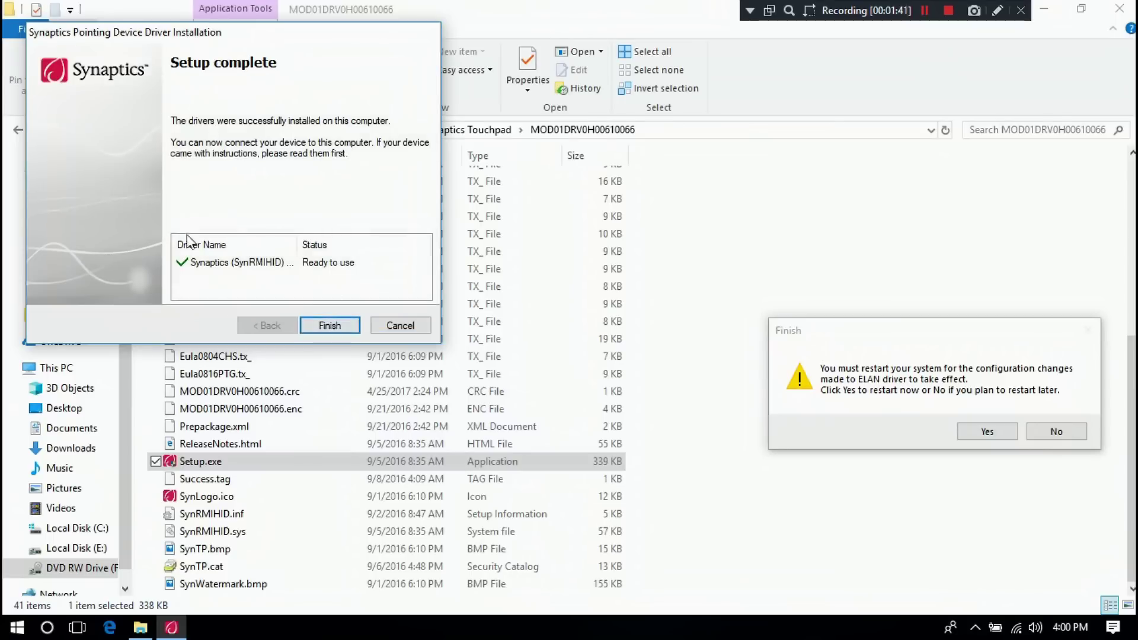
click(330, 326)
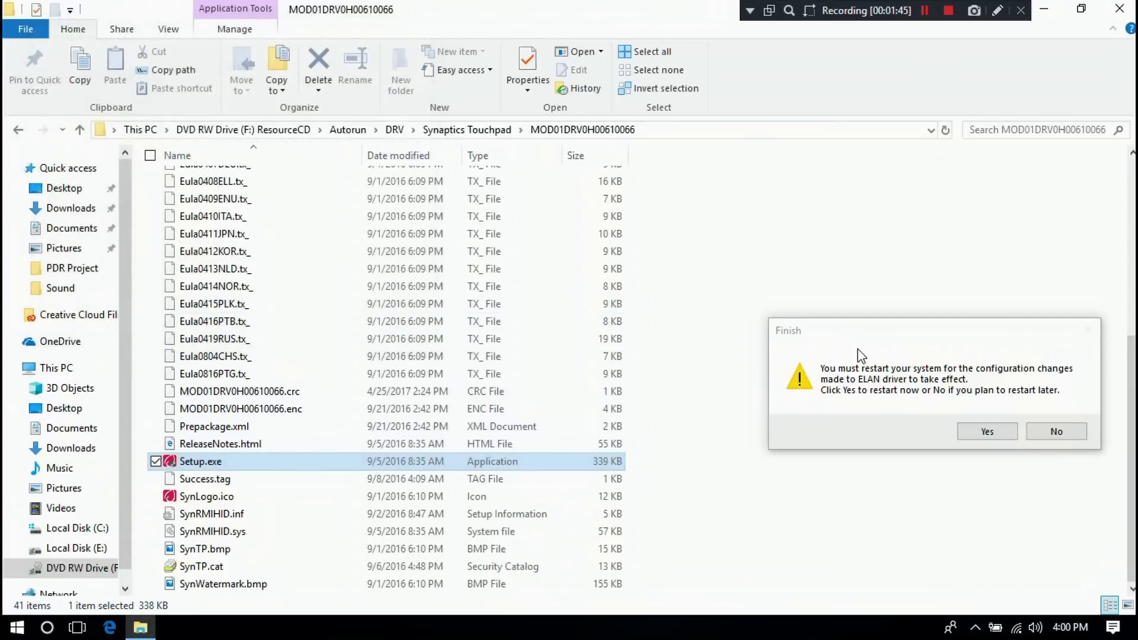
click(1114, 8)
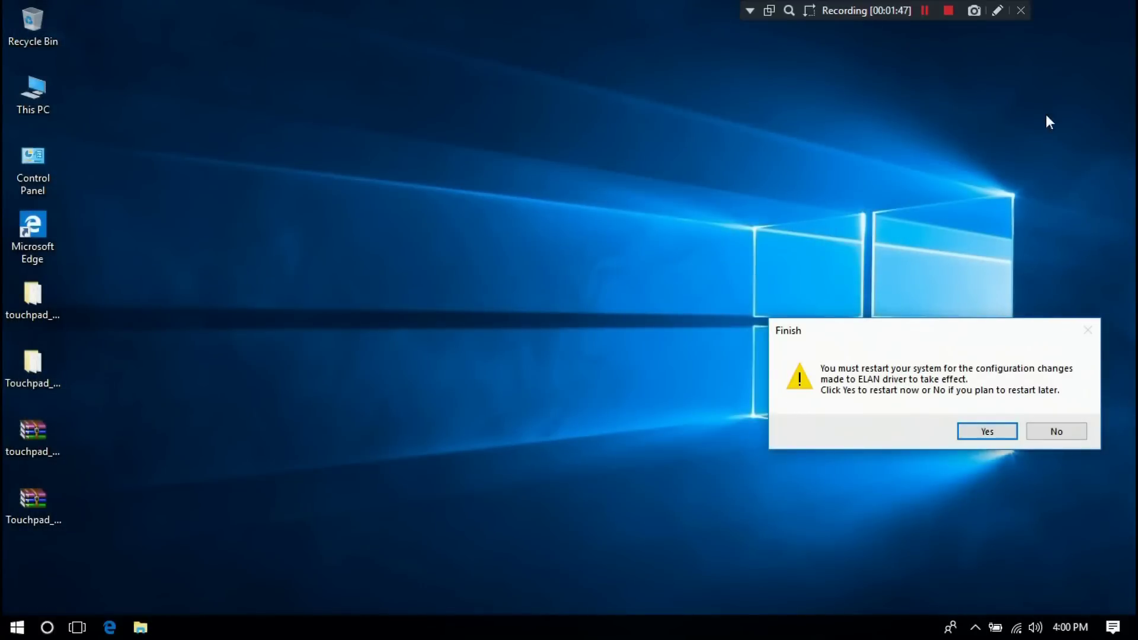
- Restart from the pending prompt and sign back in with the account password
drag(945, 337, 894, 318)
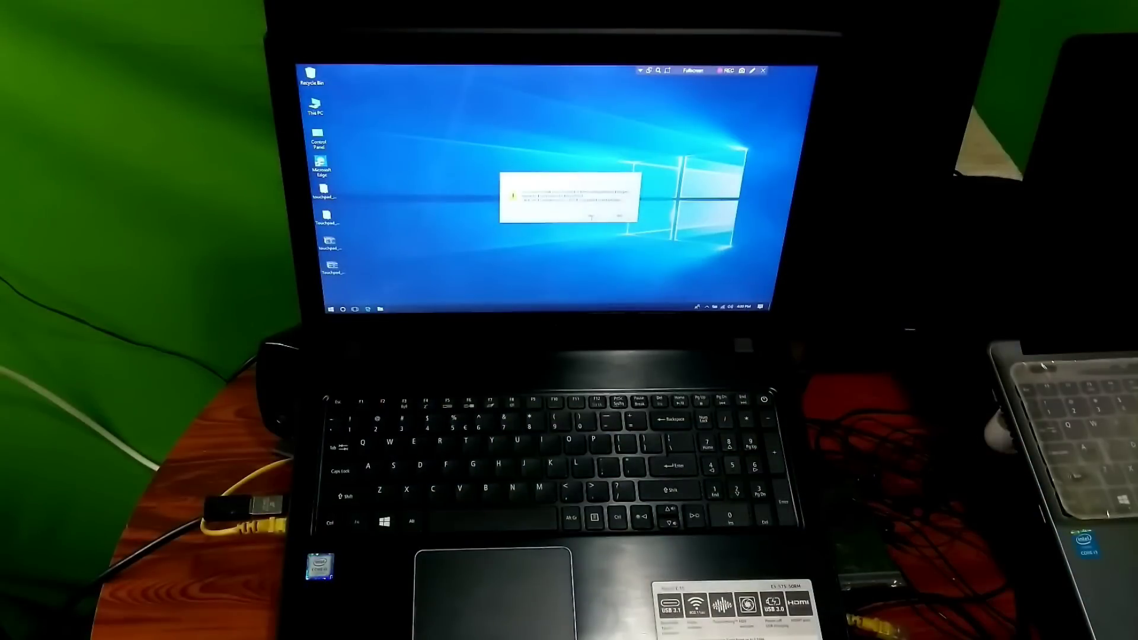
click(592, 217)
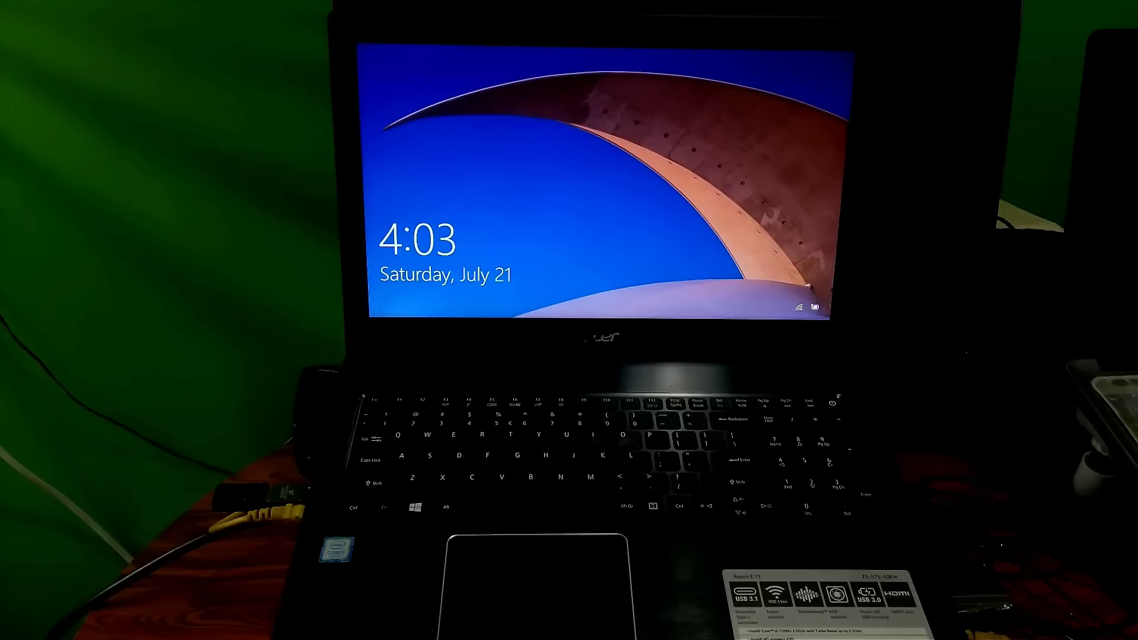
key(space)
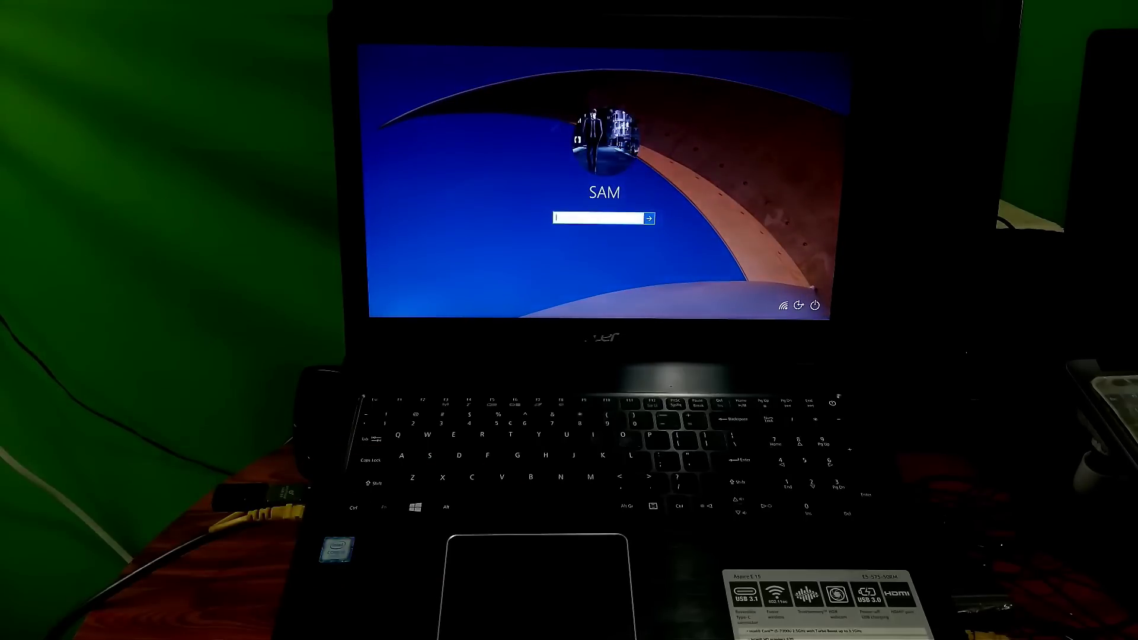
text(********)
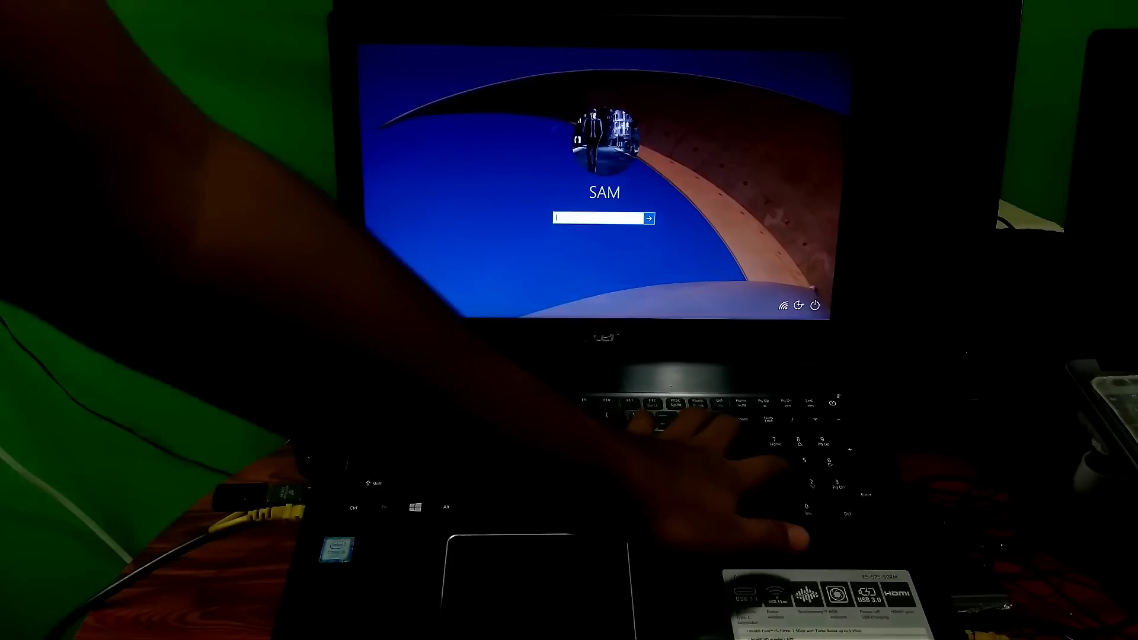
key(Return)
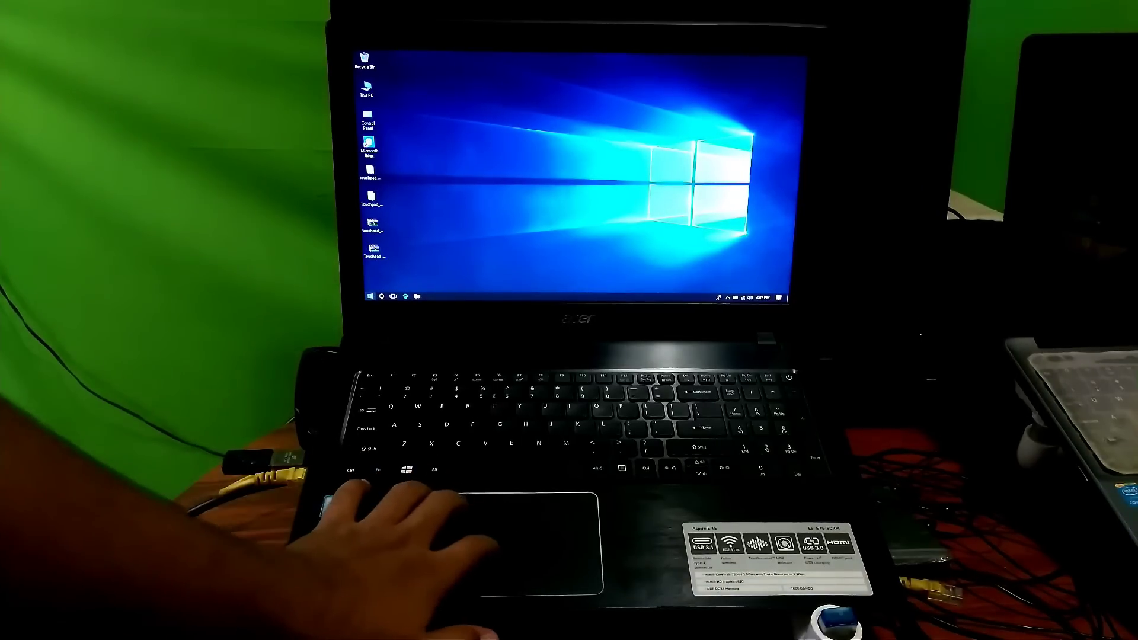
- Open and scroll the Start menu's installed app list, then close it
click(370, 296)
click(370, 296)
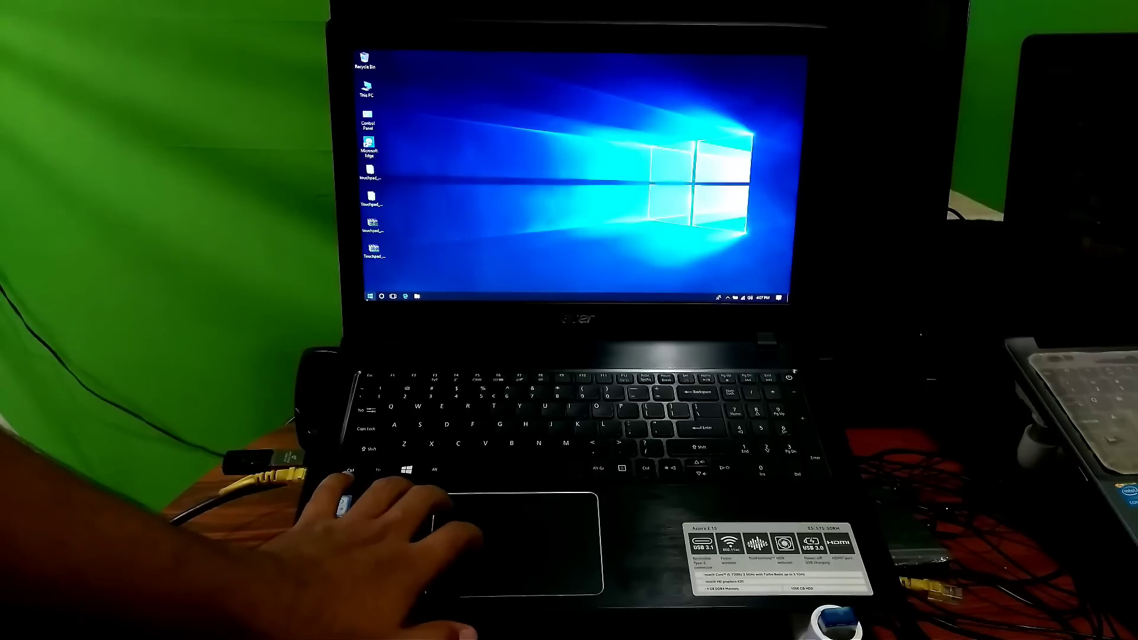
click(370, 296)
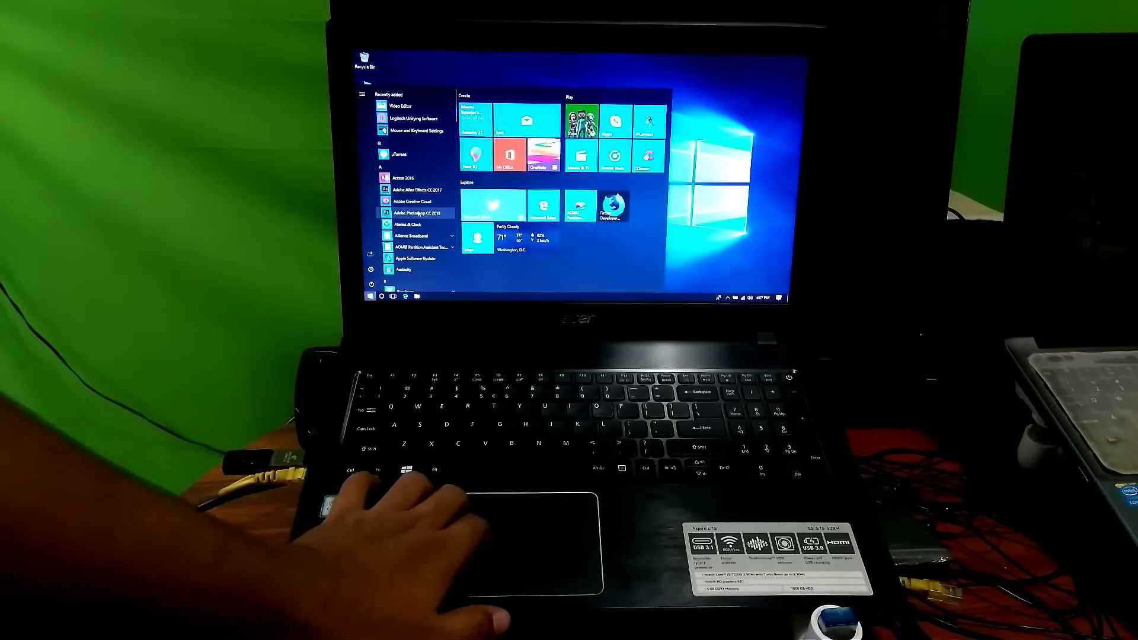
scroll(418, 213, down, 5)
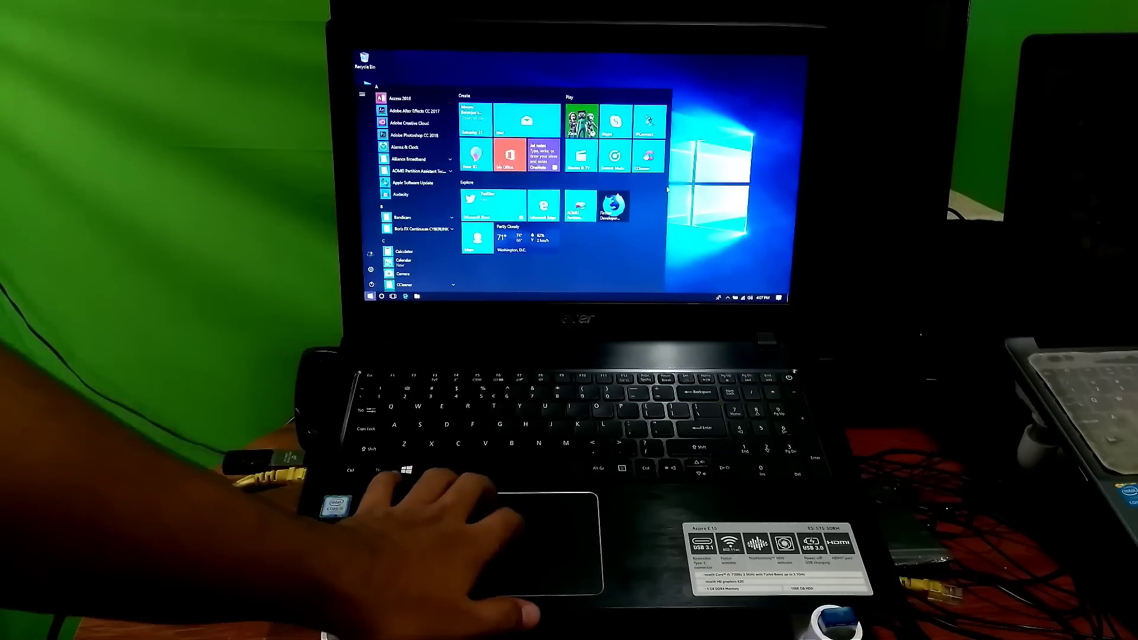
key(super)
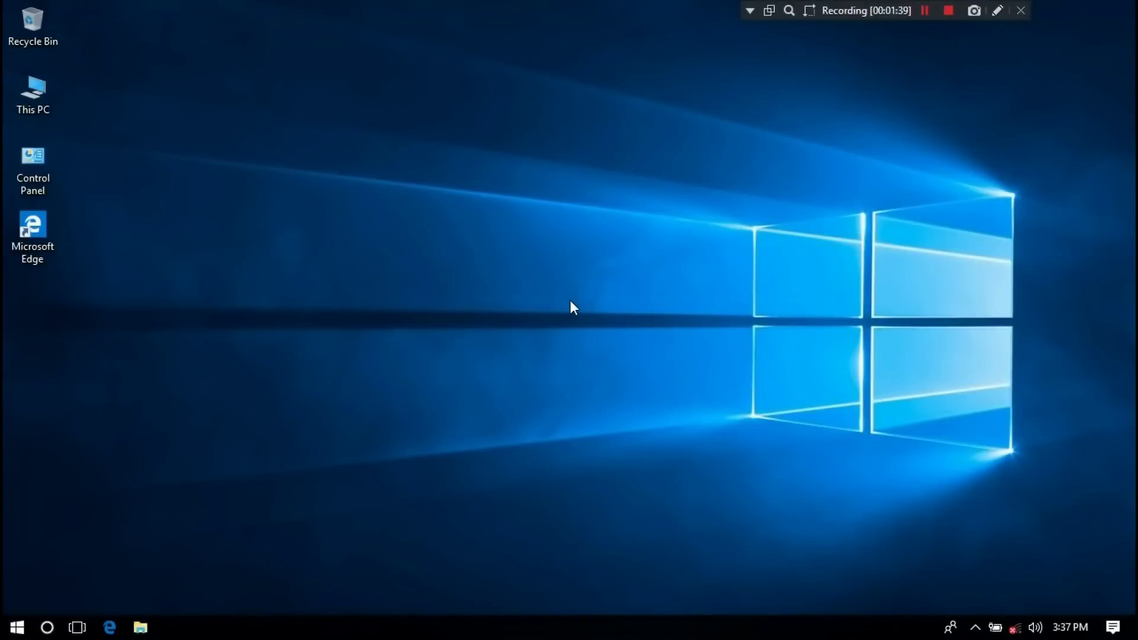
- Switch Wi-Fi on from the taskbar network flyout
click(1015, 630)
click(885, 589)
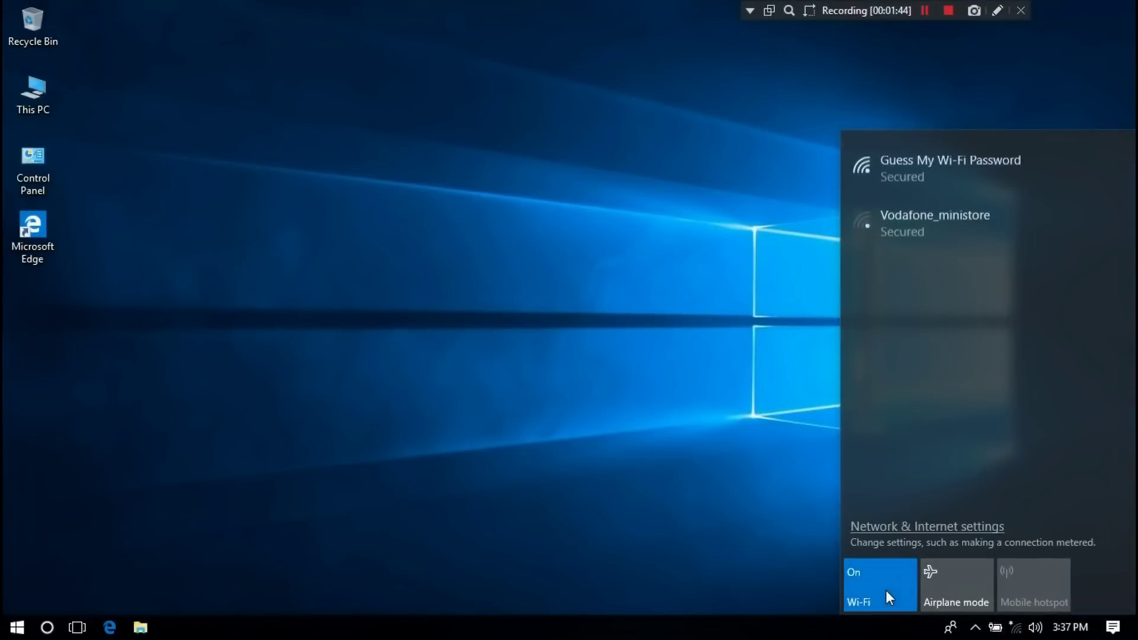
click(555, 318)
key(super)
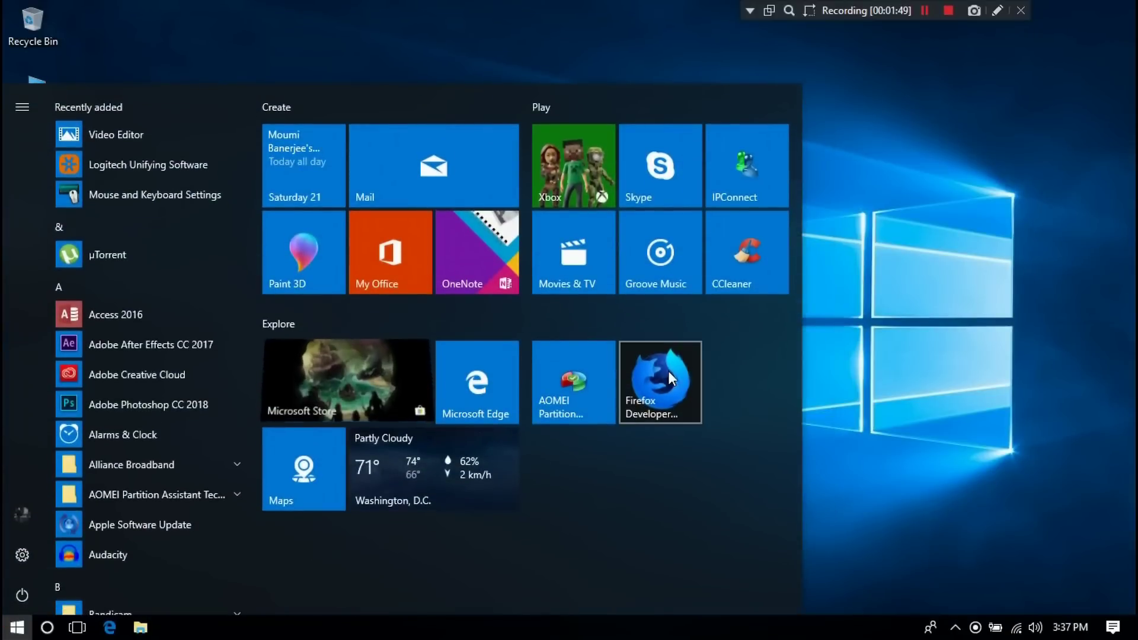
click(668, 371)
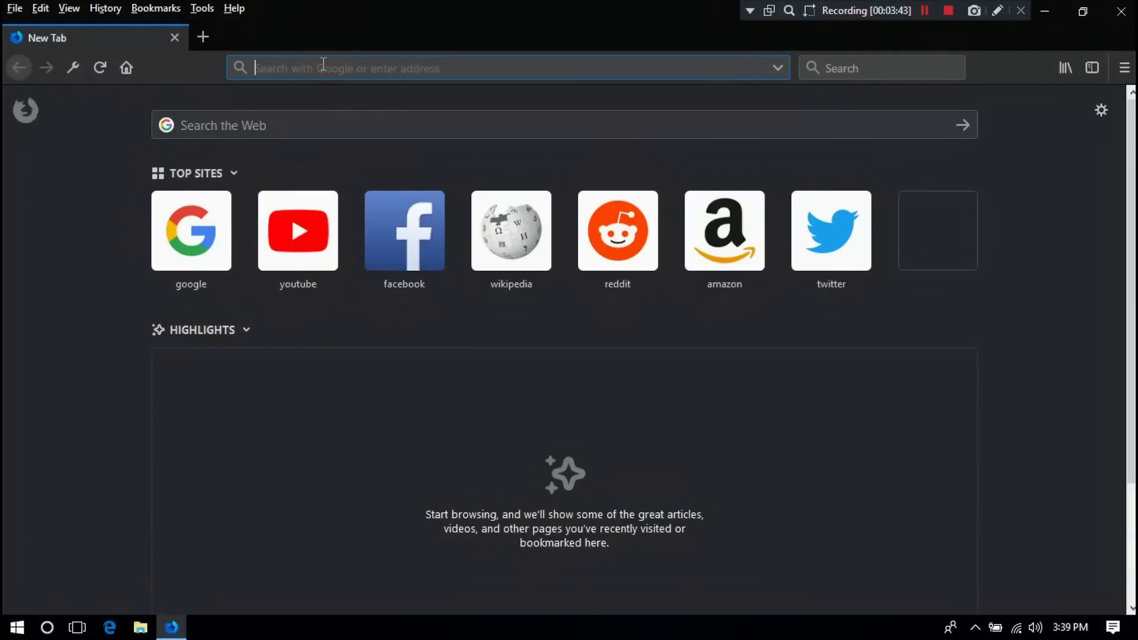
text(www.a)
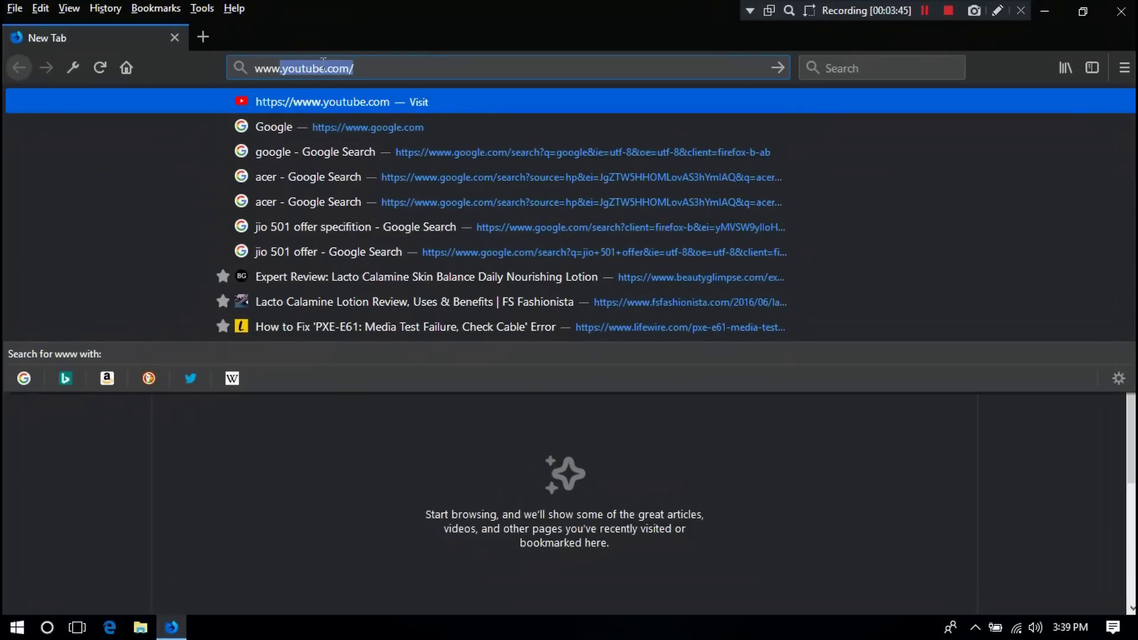
text(r.com)
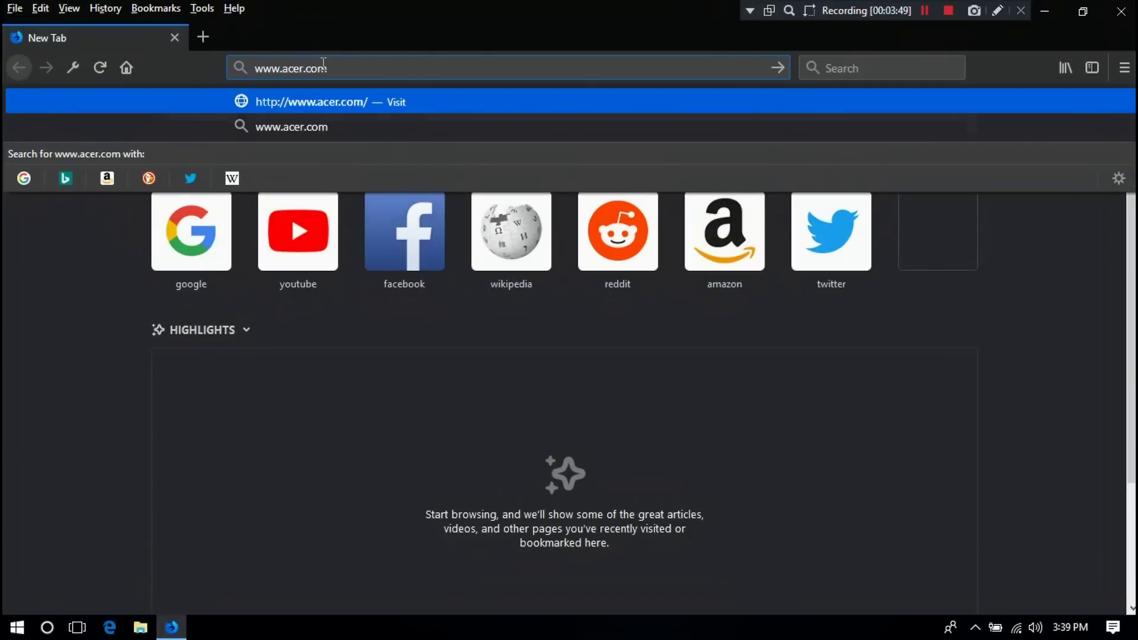
key(Return)
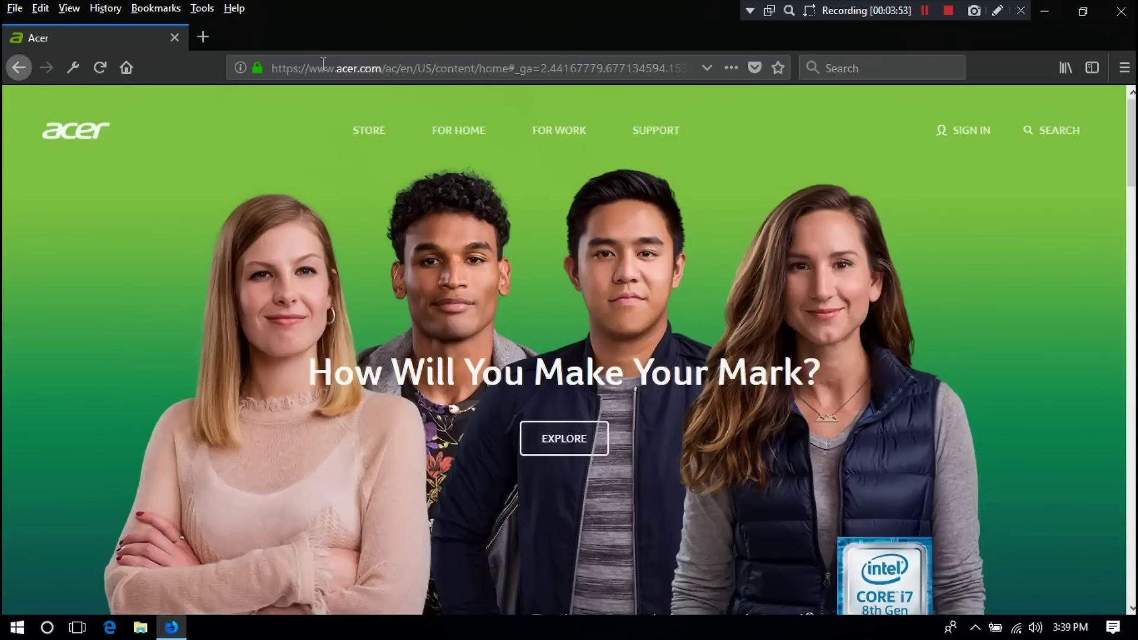
- Open the Drivers And Manuals page from the Acer SUPPORT menu
mouse_move(661, 141)
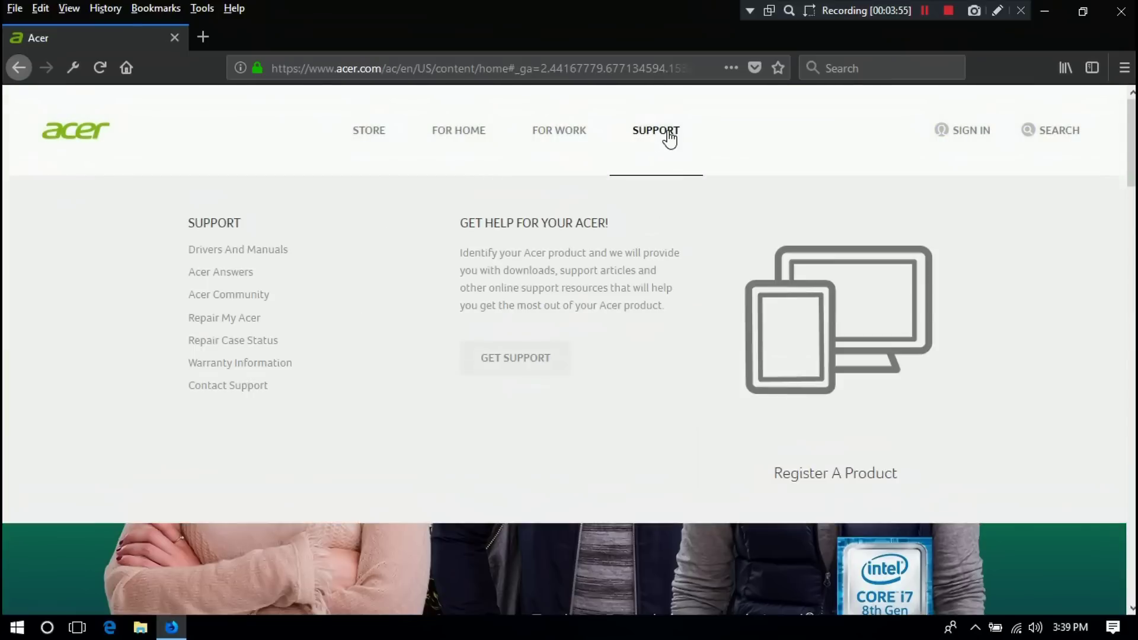
click(277, 250)
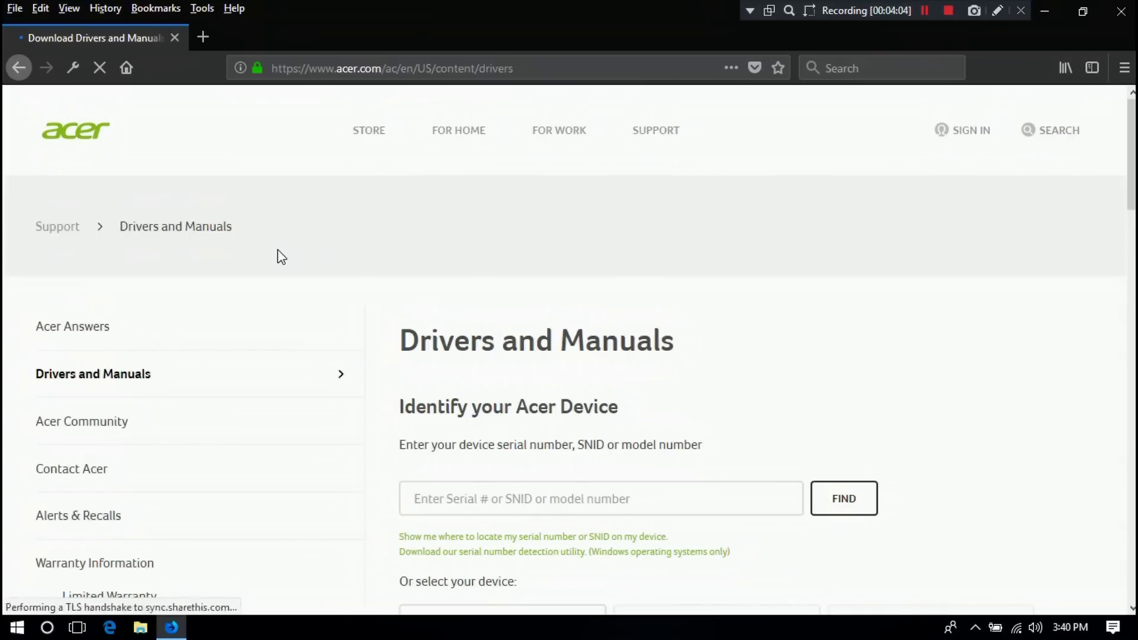
scroll(469, 291, down, 3)
scroll(469, 290, down, 5)
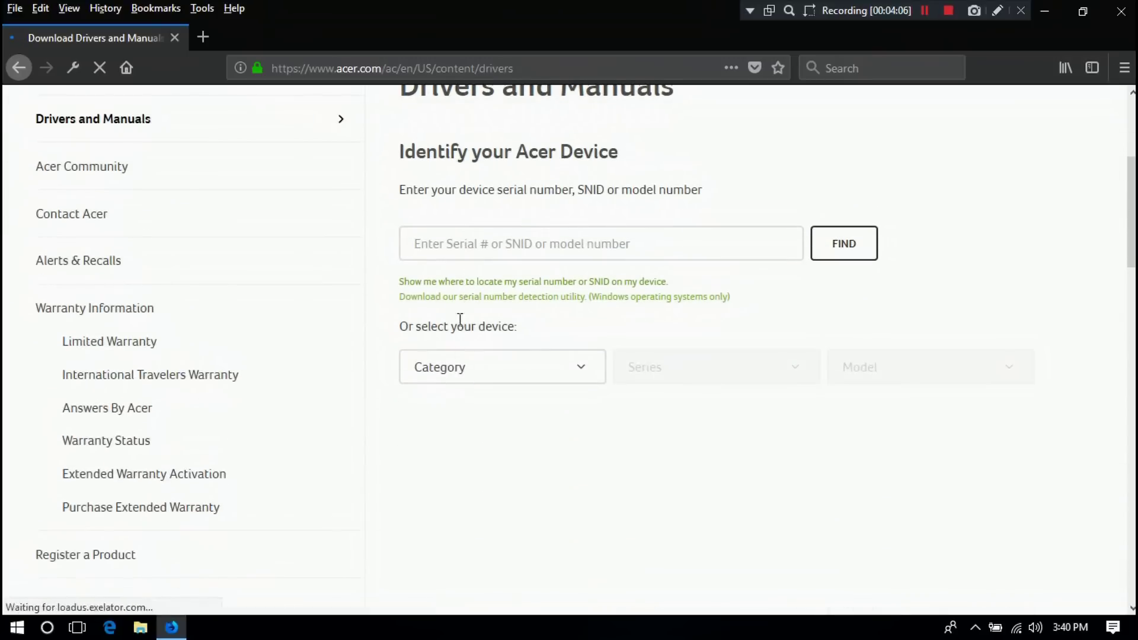
- Select Notebook category, Aspire series and Aspire E5-575 model
click(452, 382)
click(451, 410)
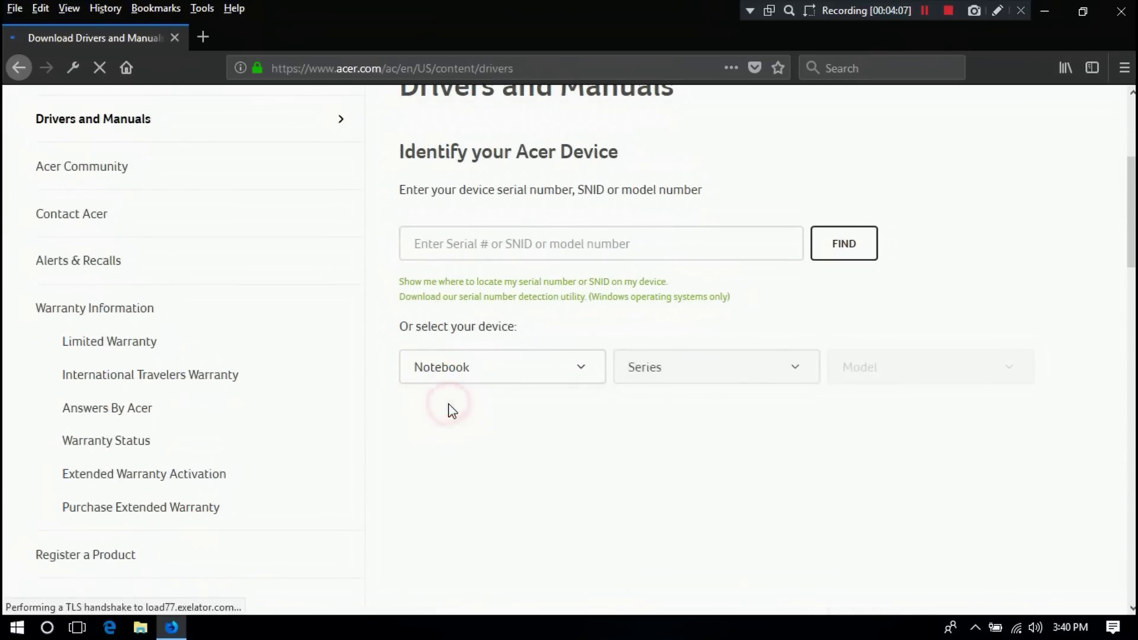
click(636, 379)
click(646, 500)
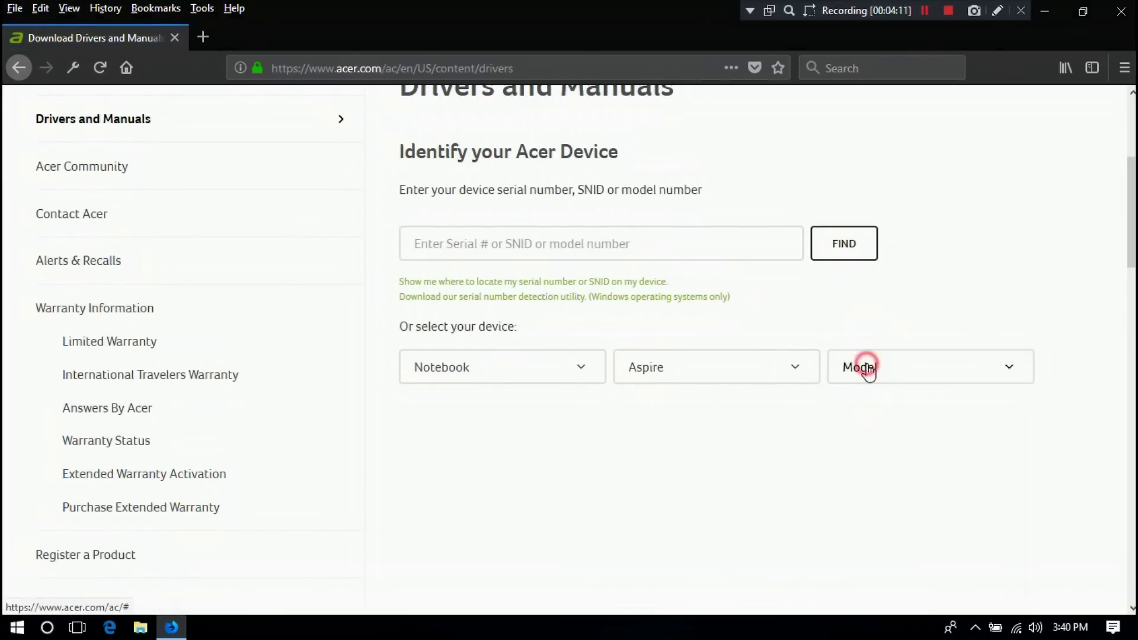
click(864, 369)
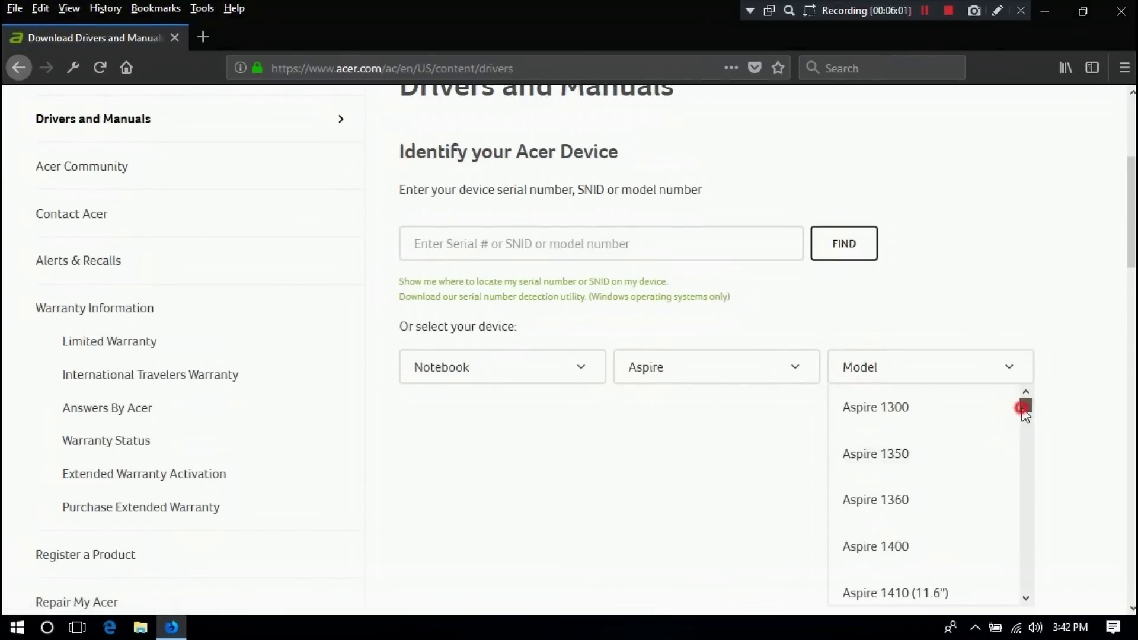
drag(1024, 407, 1021, 553)
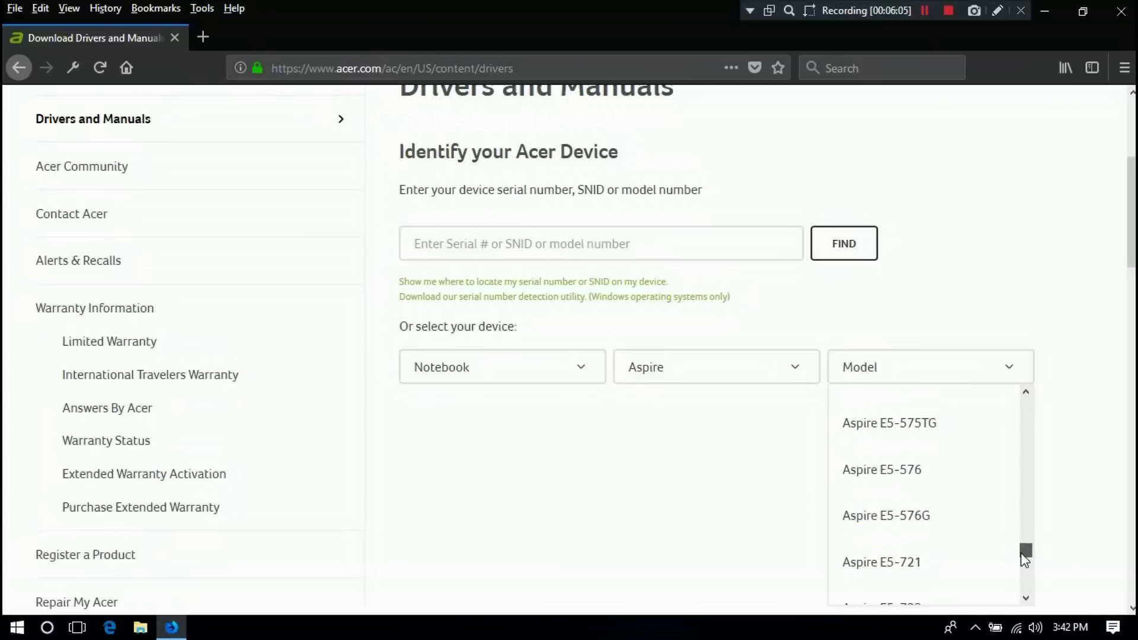
scroll(984, 536, up, 4)
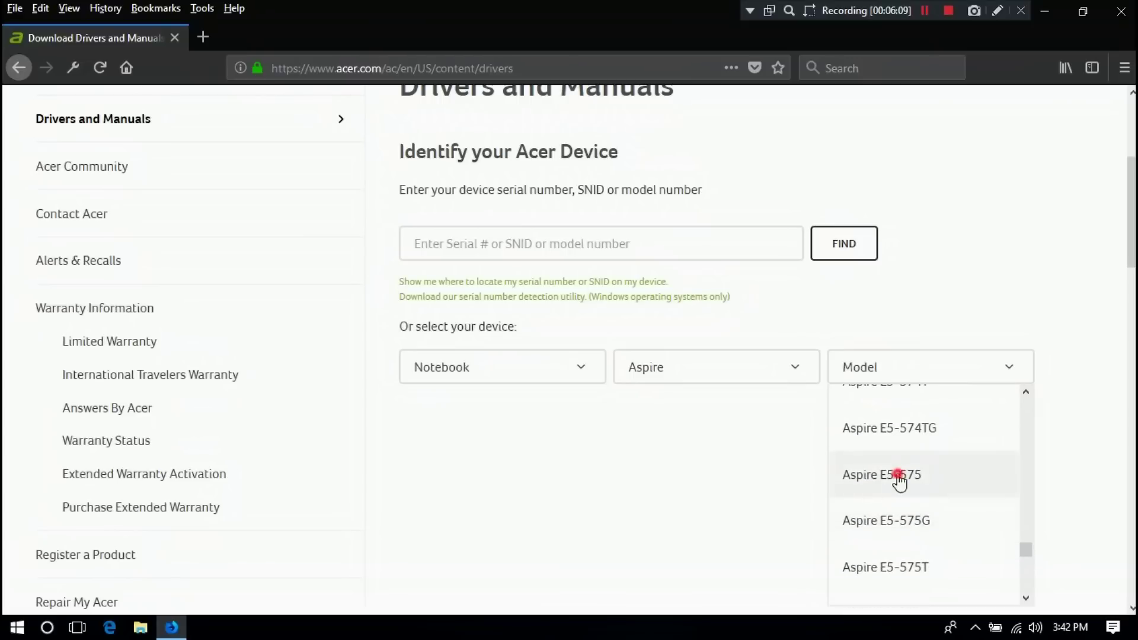
click(899, 474)
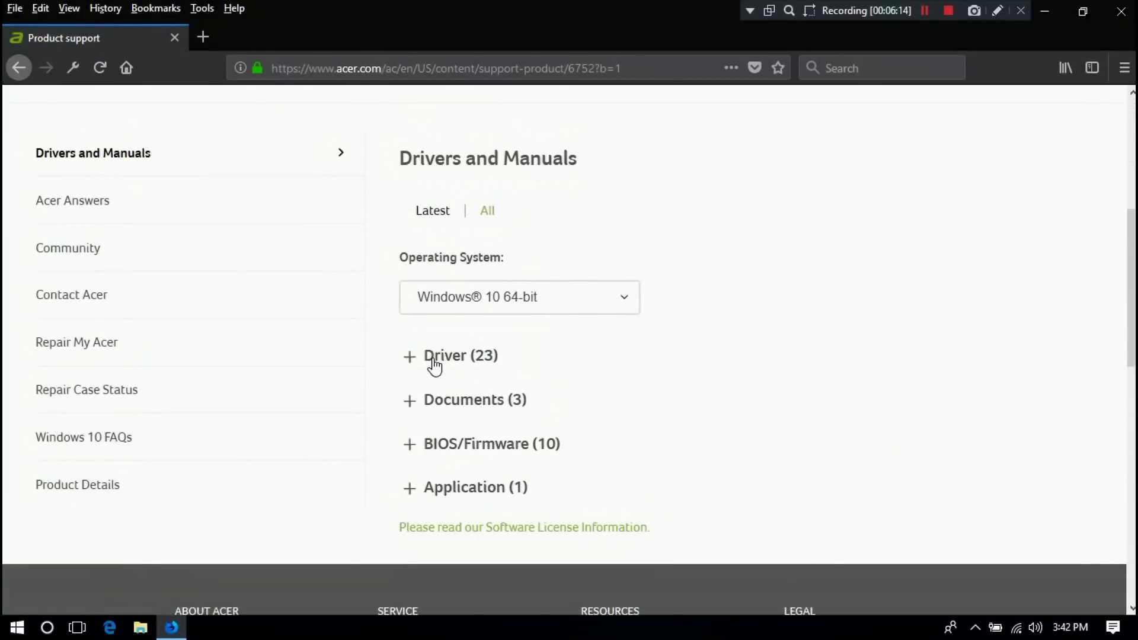
- Keep Windows 10 64-bit as the OS, expand Driver (23), and scroll to the touchpad entries
scroll(453, 344, up, 3)
click(508, 464)
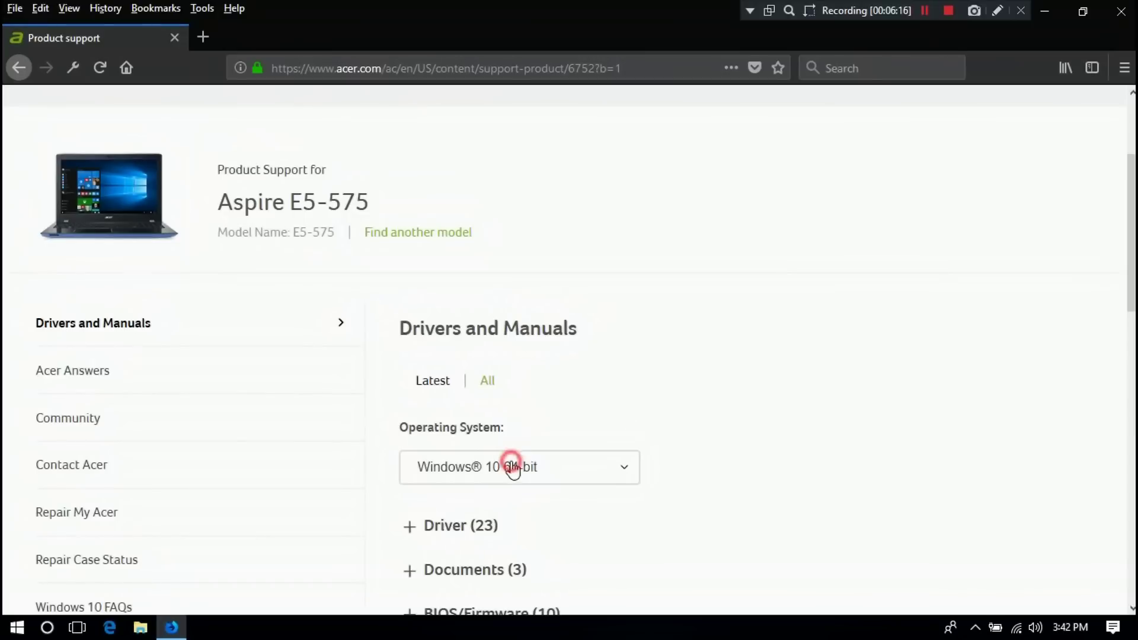
click(468, 495)
click(467, 524)
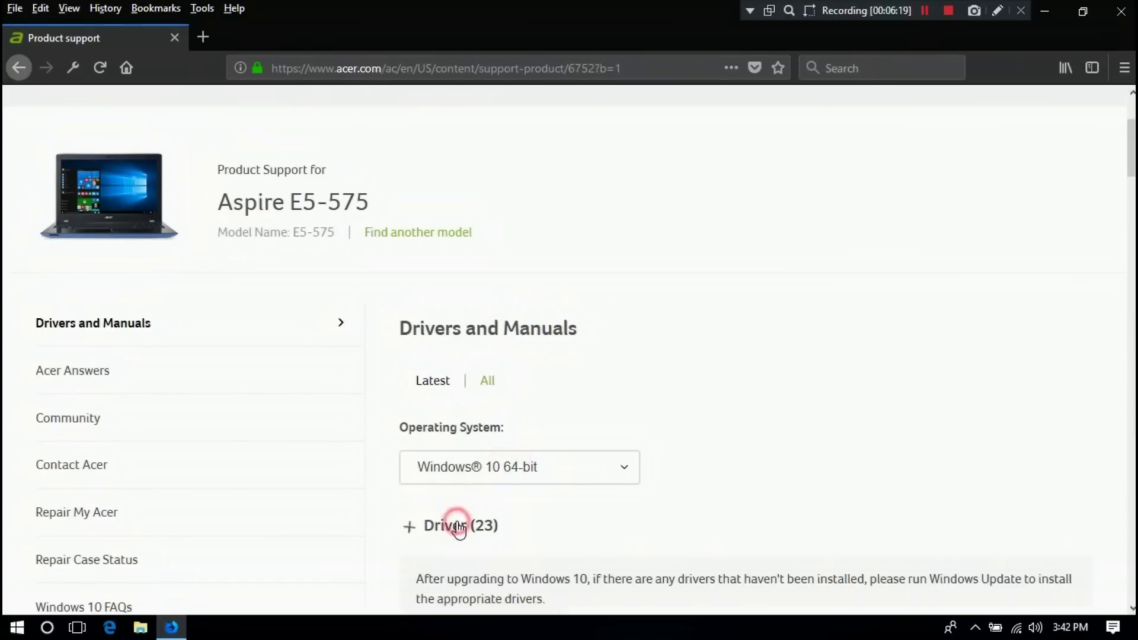
scroll(457, 525, down, 4)
scroll(463, 526, down, 5)
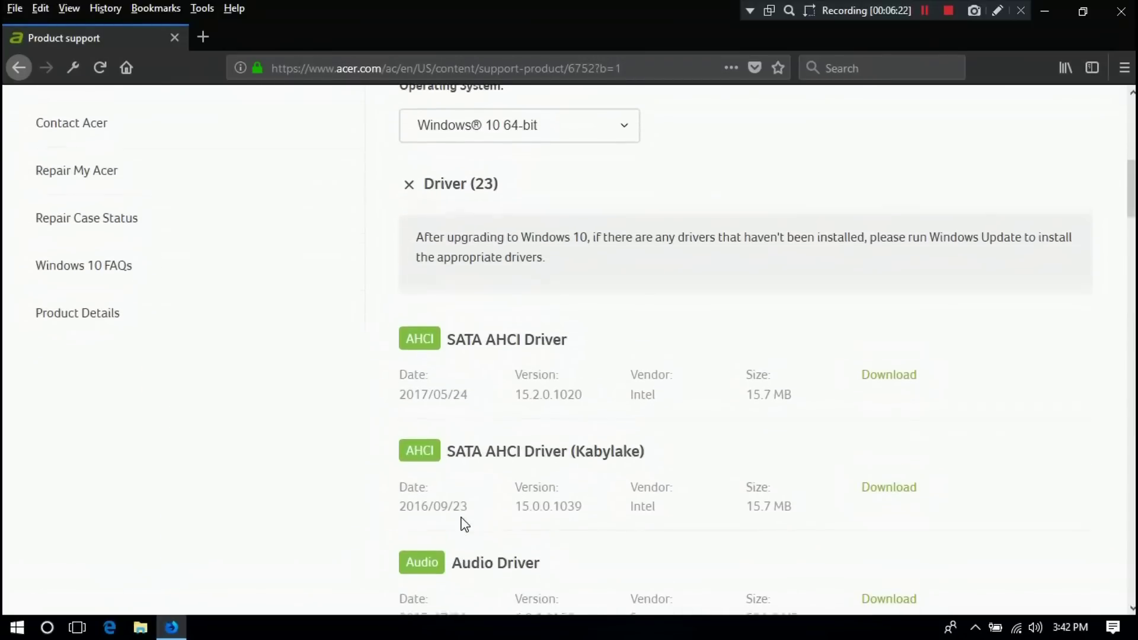
scroll(464, 523, down, 10)
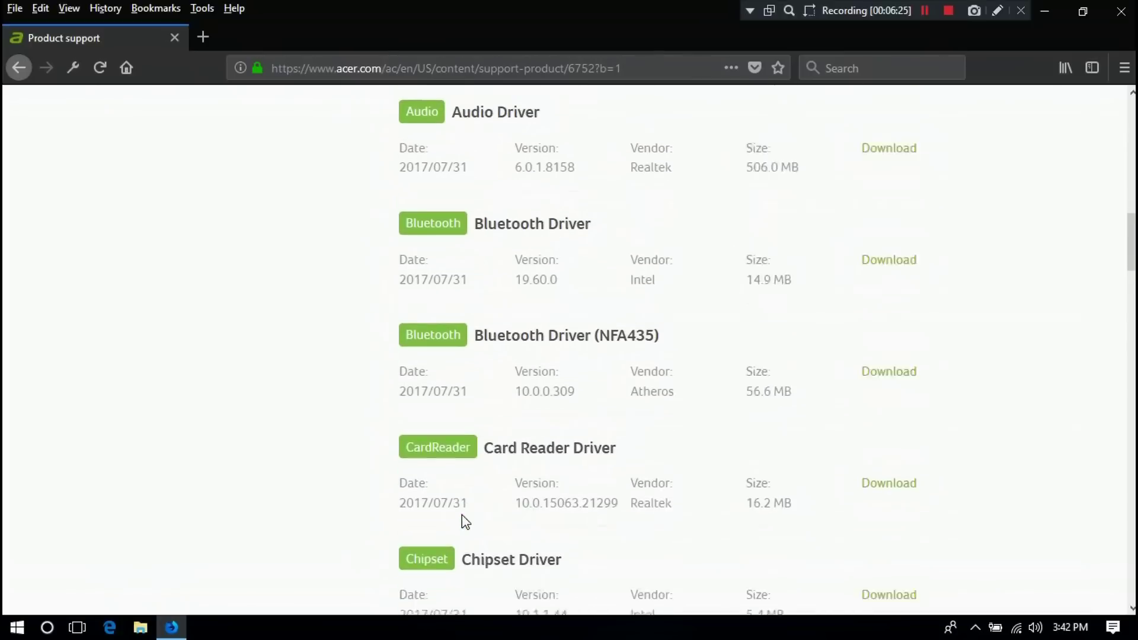
scroll(464, 515, down, 3)
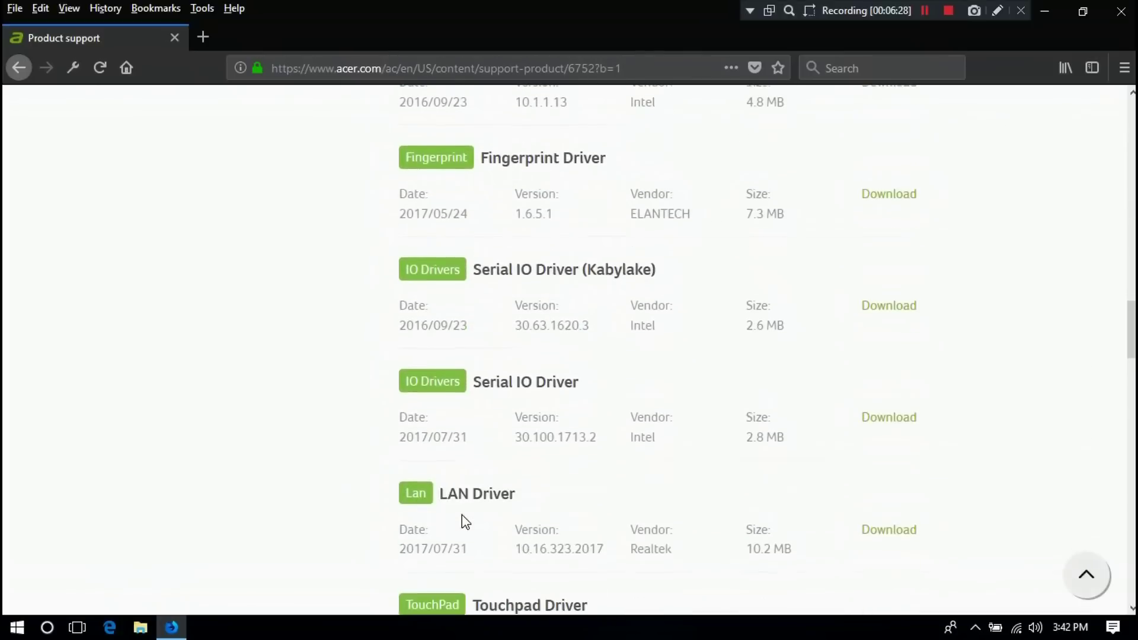
scroll(463, 522, down, 5)
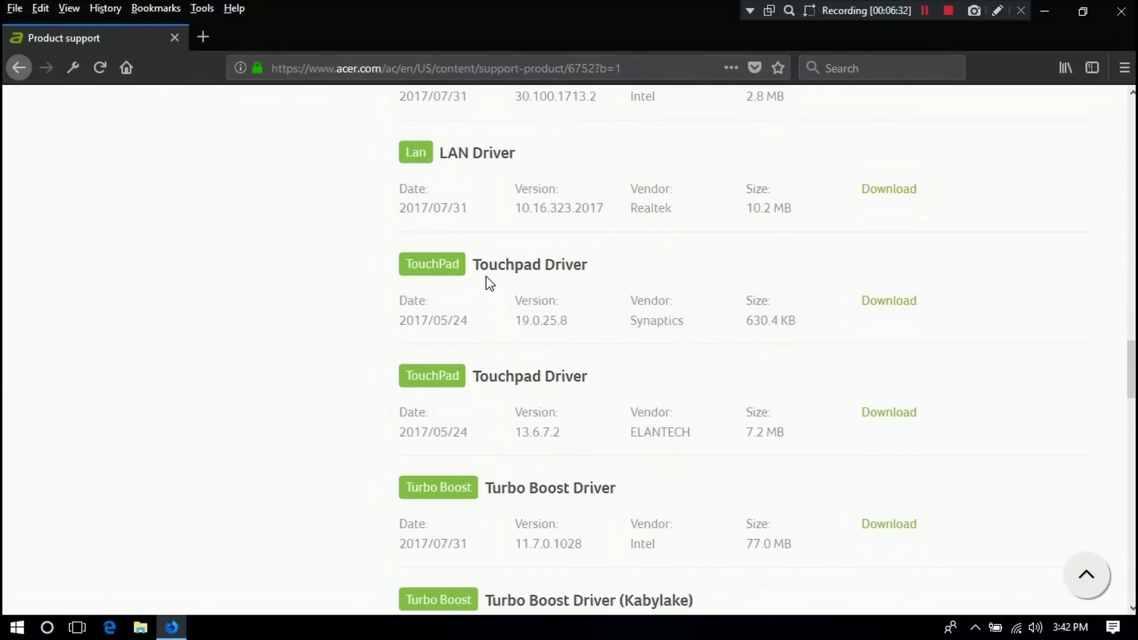
- Highlight the TouchPad label and the ELANTECH and Synaptics vendor names
double_click(472, 268)
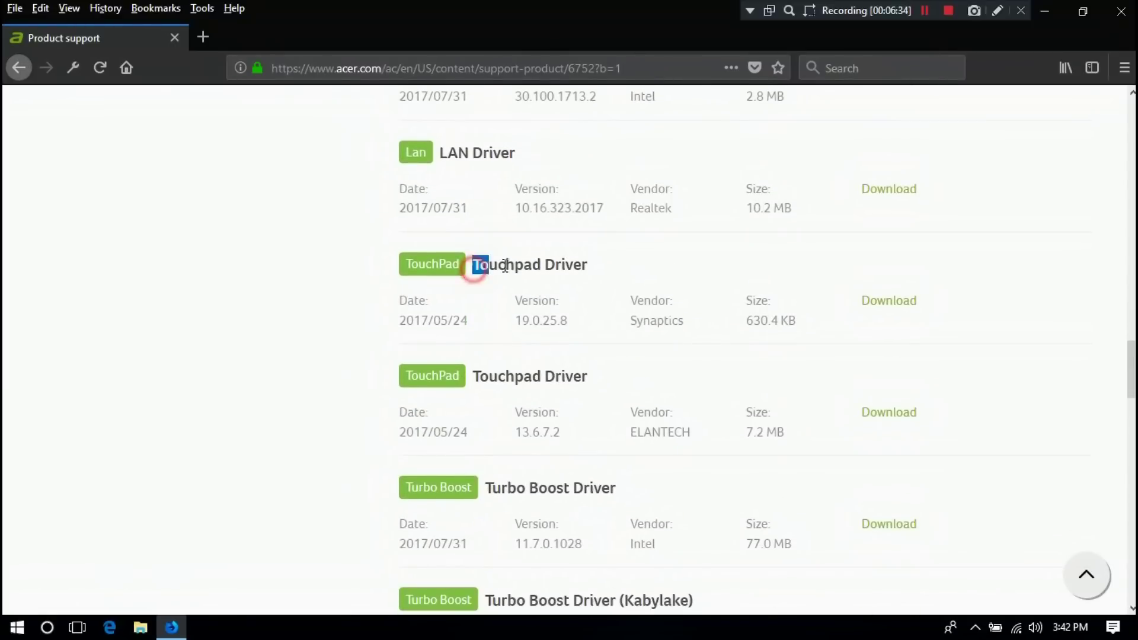
drag(474, 264, 544, 265)
click(627, 261)
drag(473, 264, 557, 264)
click(634, 264)
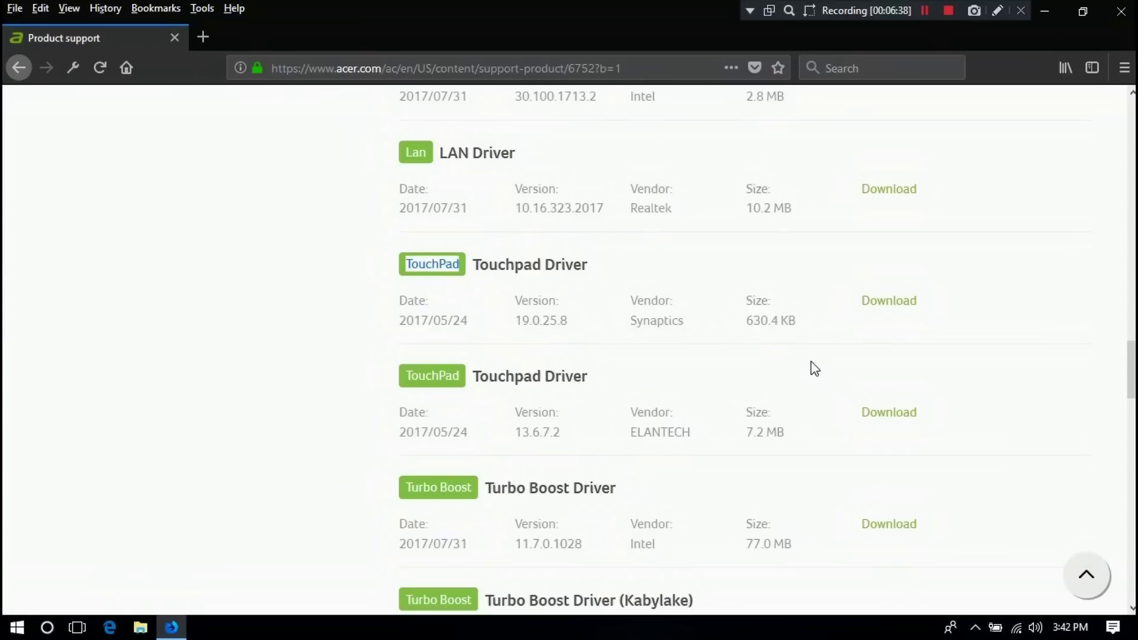
drag(633, 435, 691, 430)
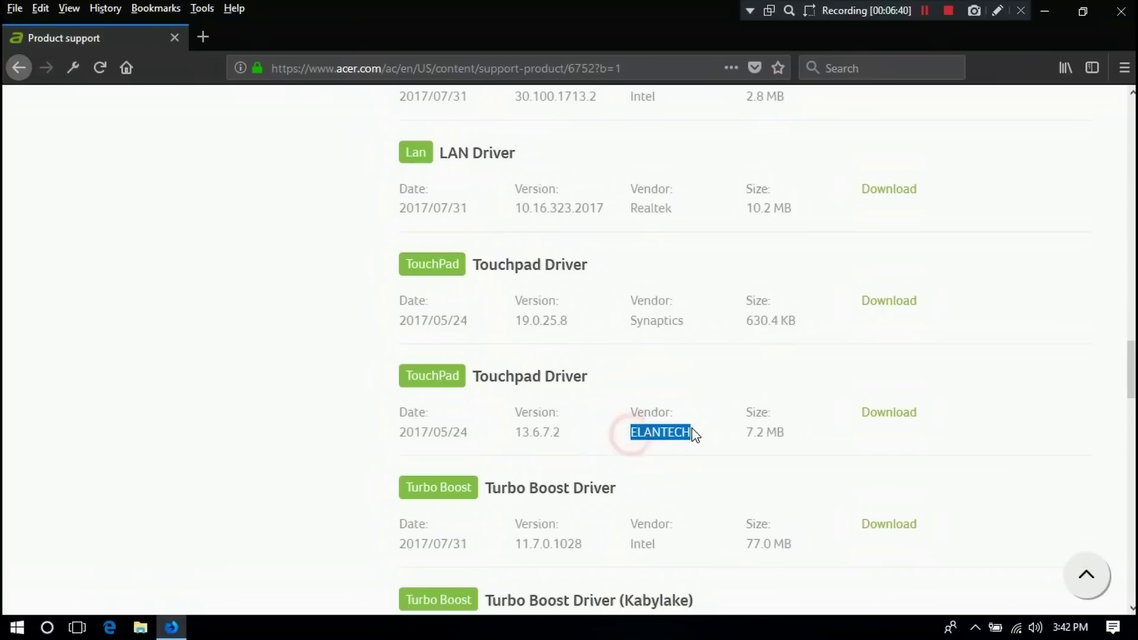
drag(634, 323, 687, 321)
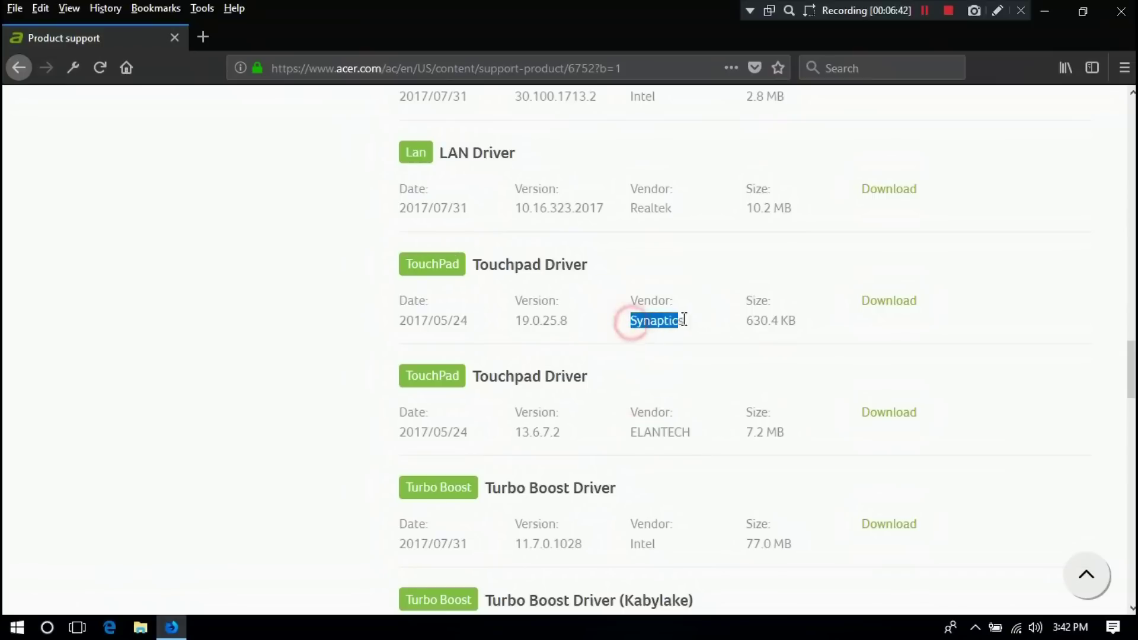
- Download and save both the Synaptics and ELANTECH touchpad driver zips
click(894, 301)
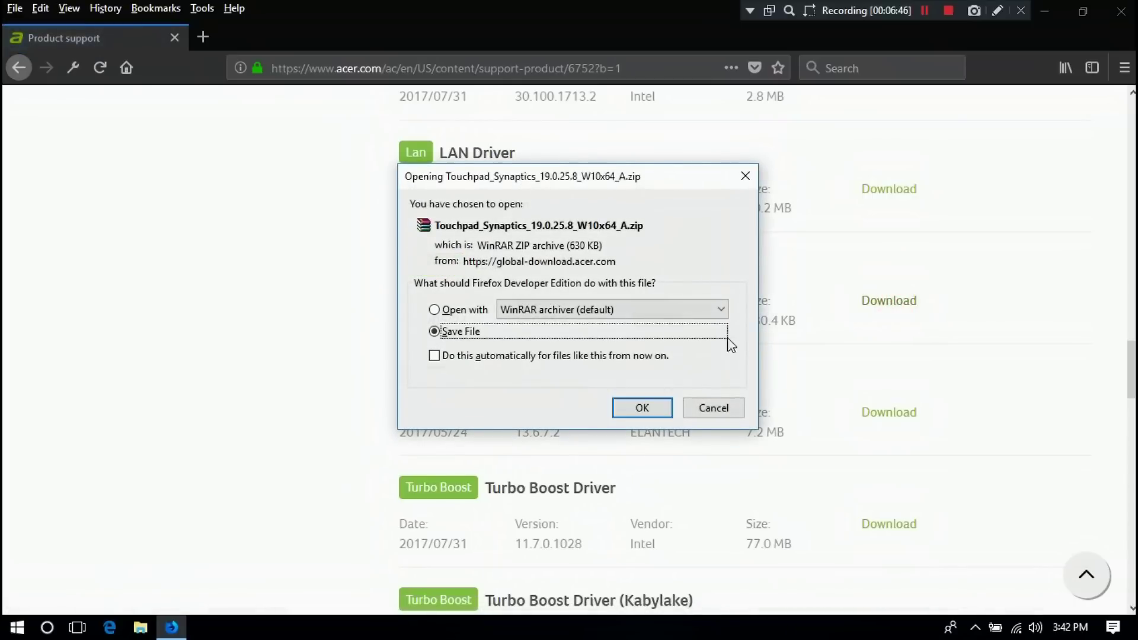
click(658, 409)
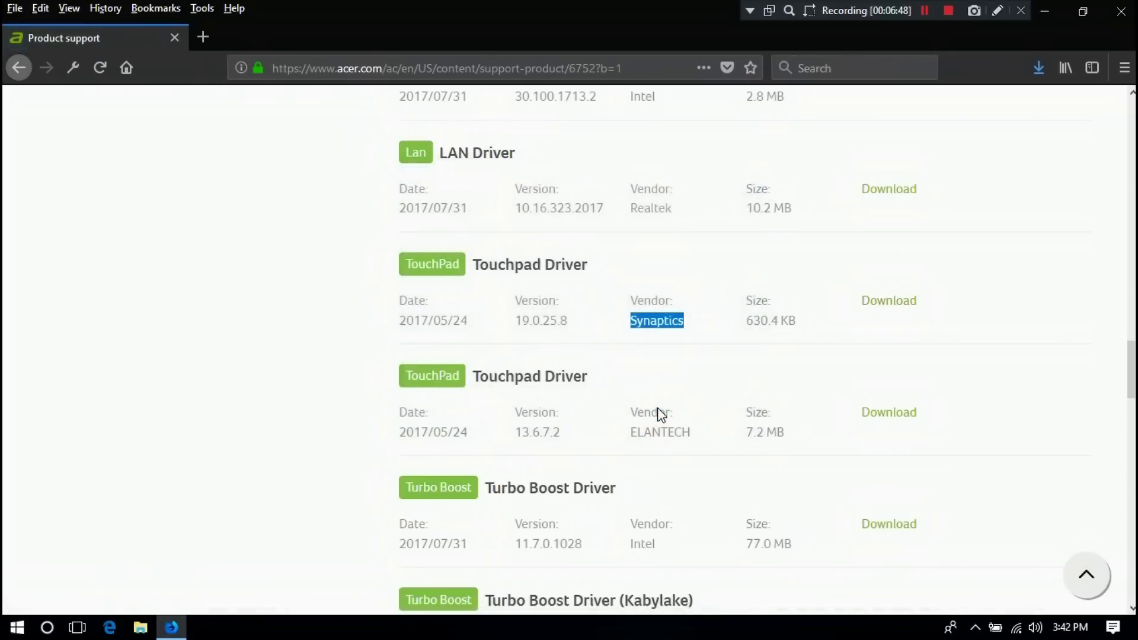
click(889, 415)
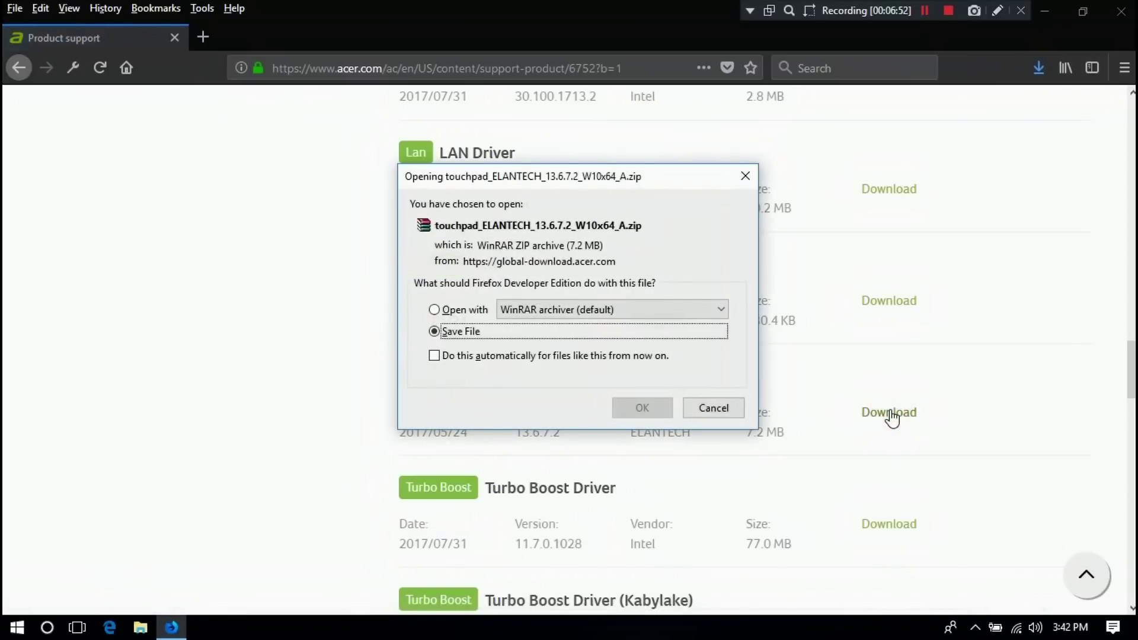
click(643, 408)
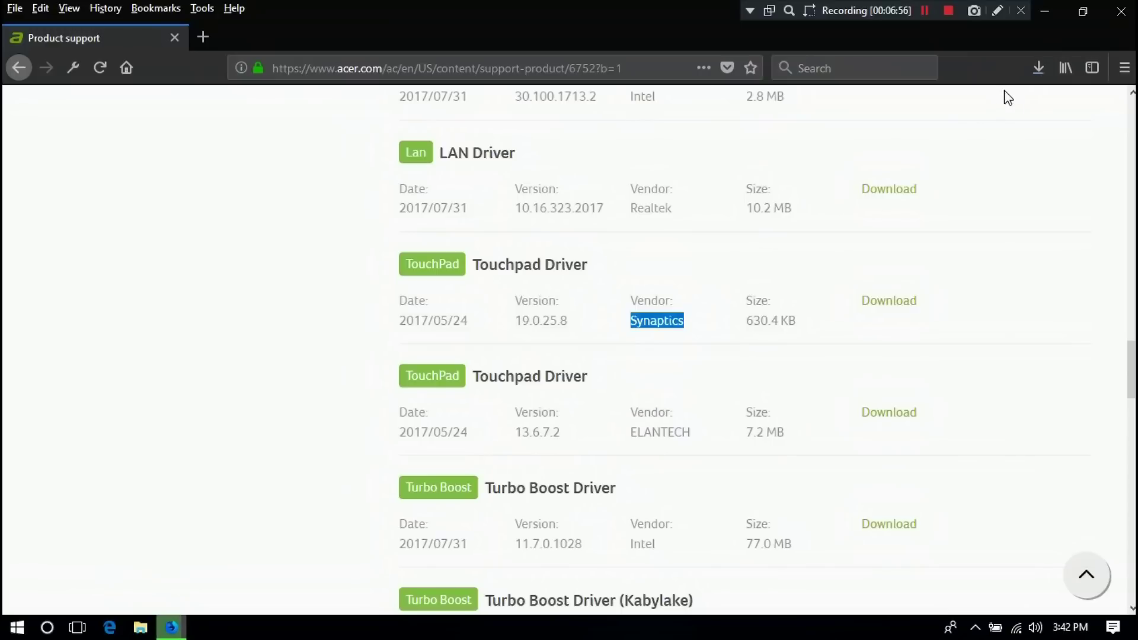
- Open the ELANTECH download's containing Downloads folder and maximize it
click(1036, 72)
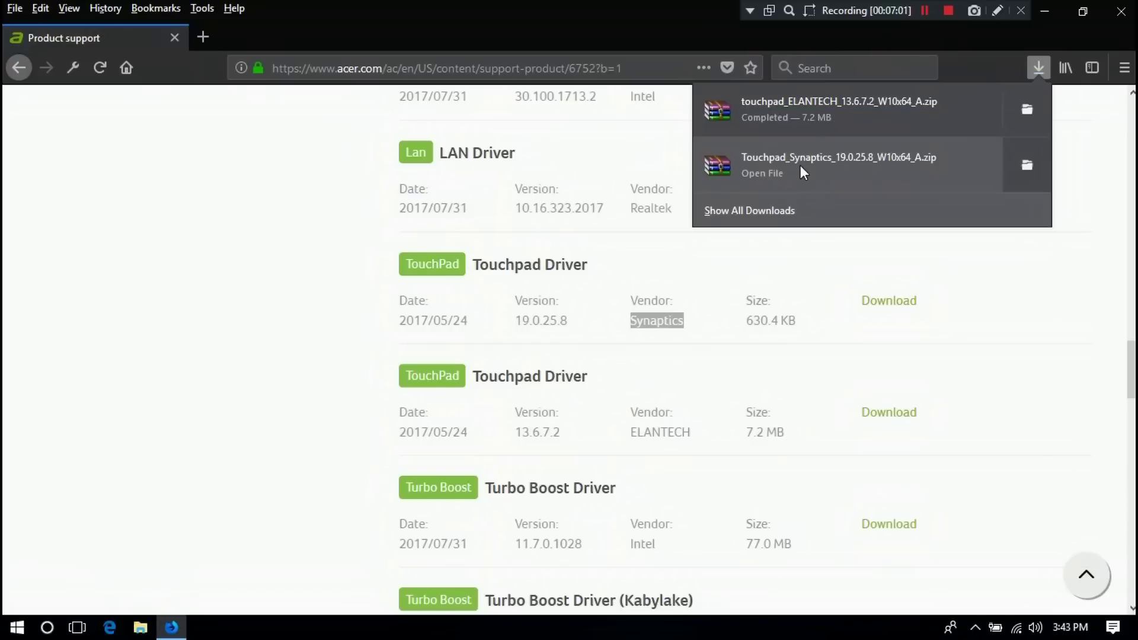
click(1025, 108)
double_click(1023, 106)
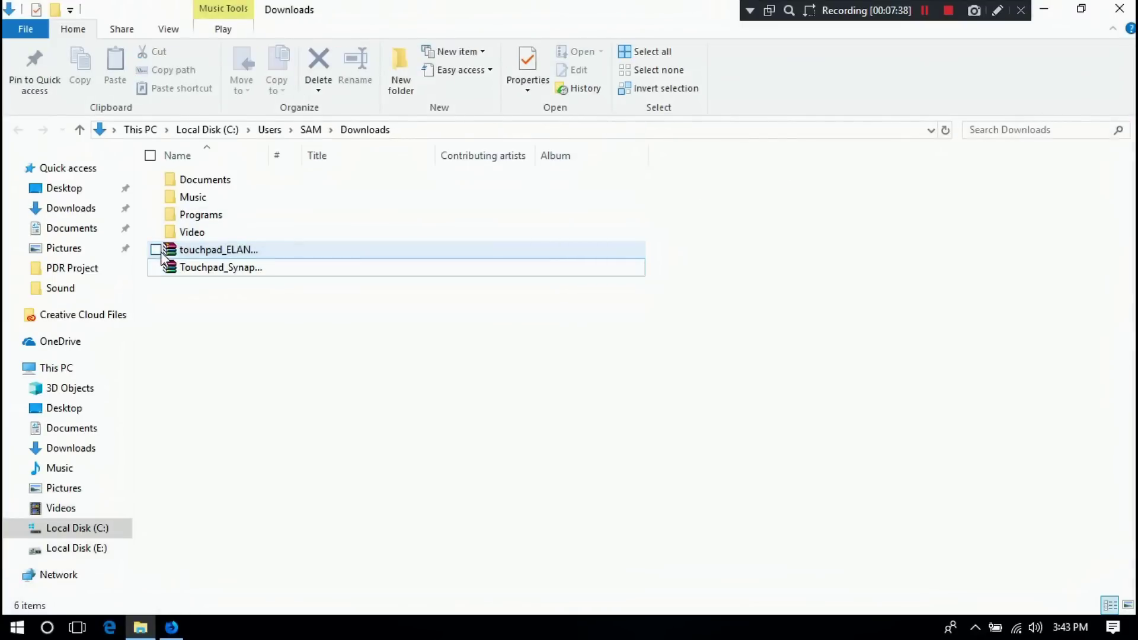
- Move both the ELANTECH and Synaptics touchpad driver zips onto the desktop
click(156, 267)
drag(173, 266, 70, 192)
key(super+d)
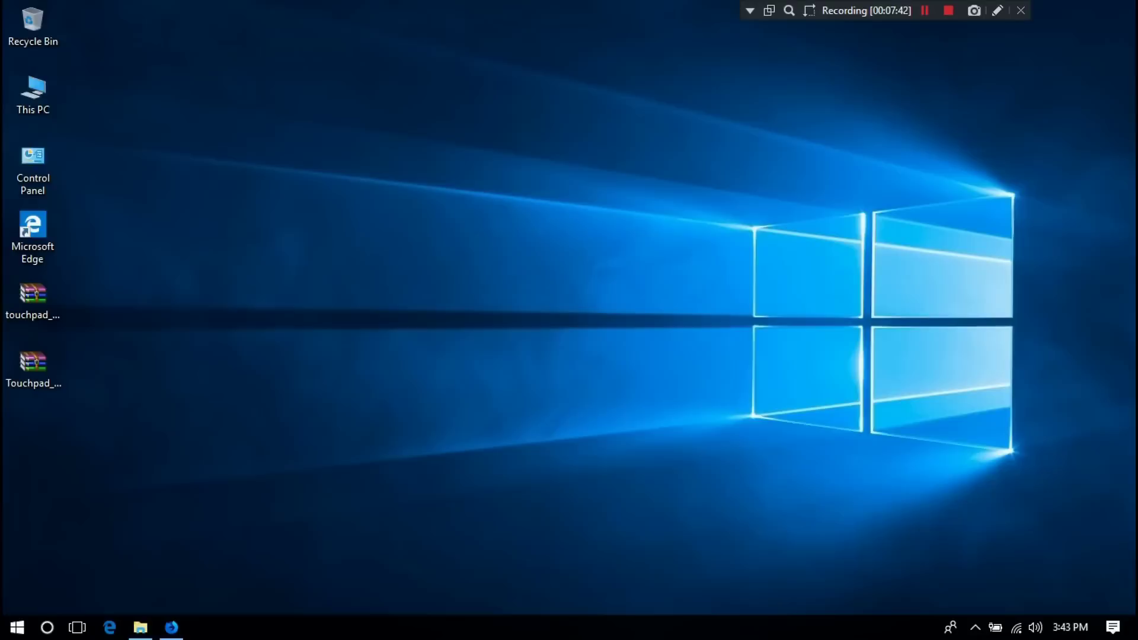
- Extract the ELANTECH zip on the desktop into its touchpad_ELANTECH_13.6.7.2_W10x64 folder and tidy the icons
drag(34, 325, 523, 305)
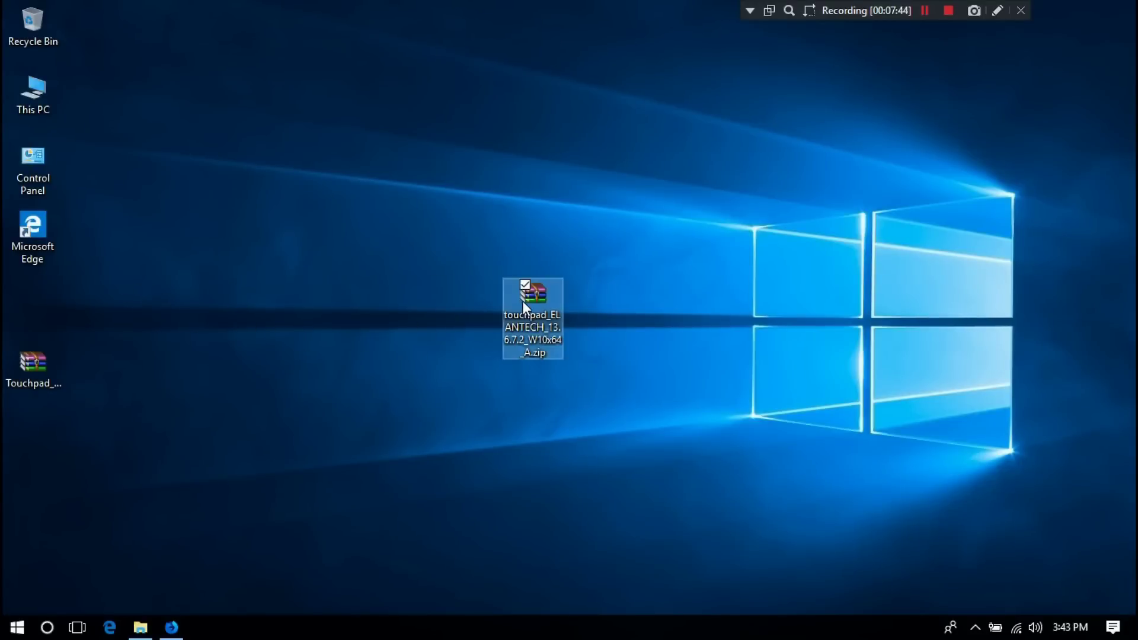
right_click(546, 289)
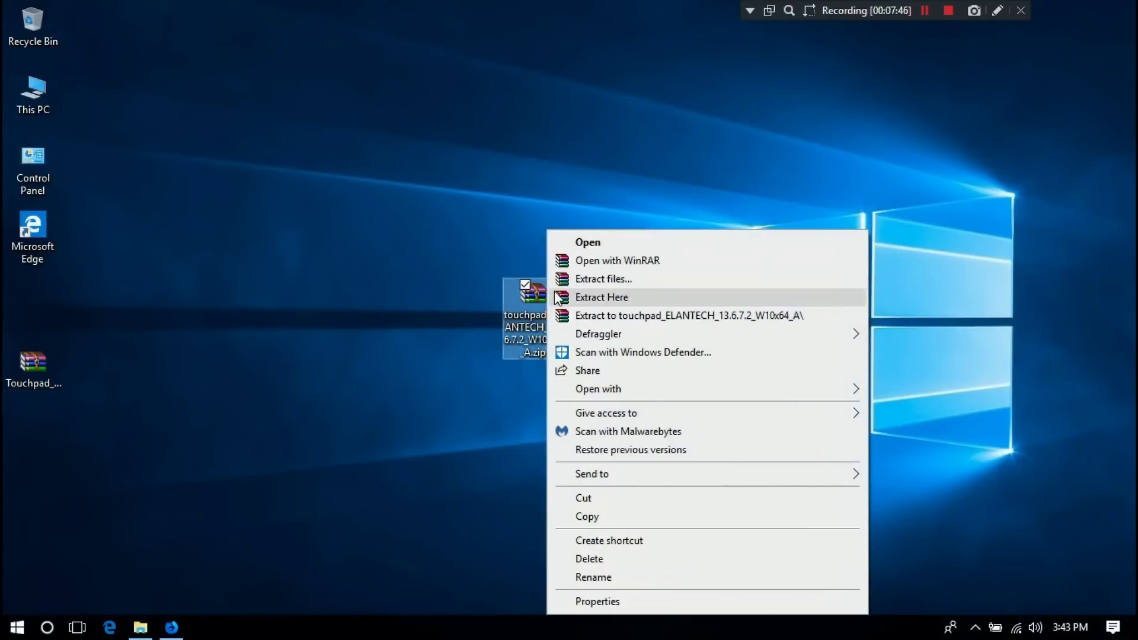
click(606, 297)
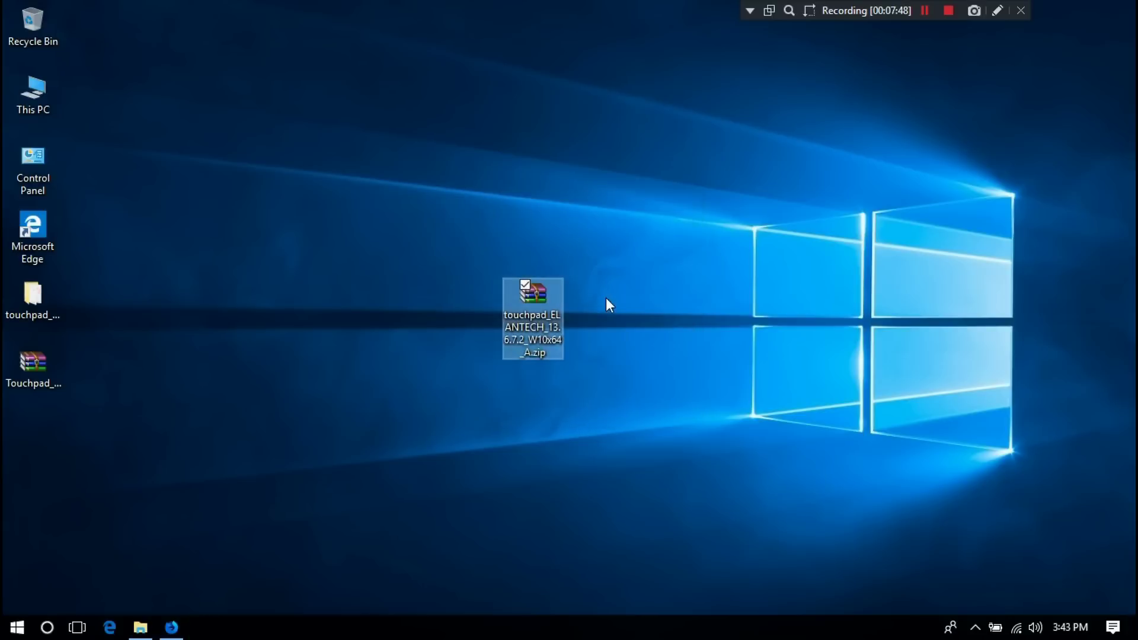
drag(36, 298, 653, 297)
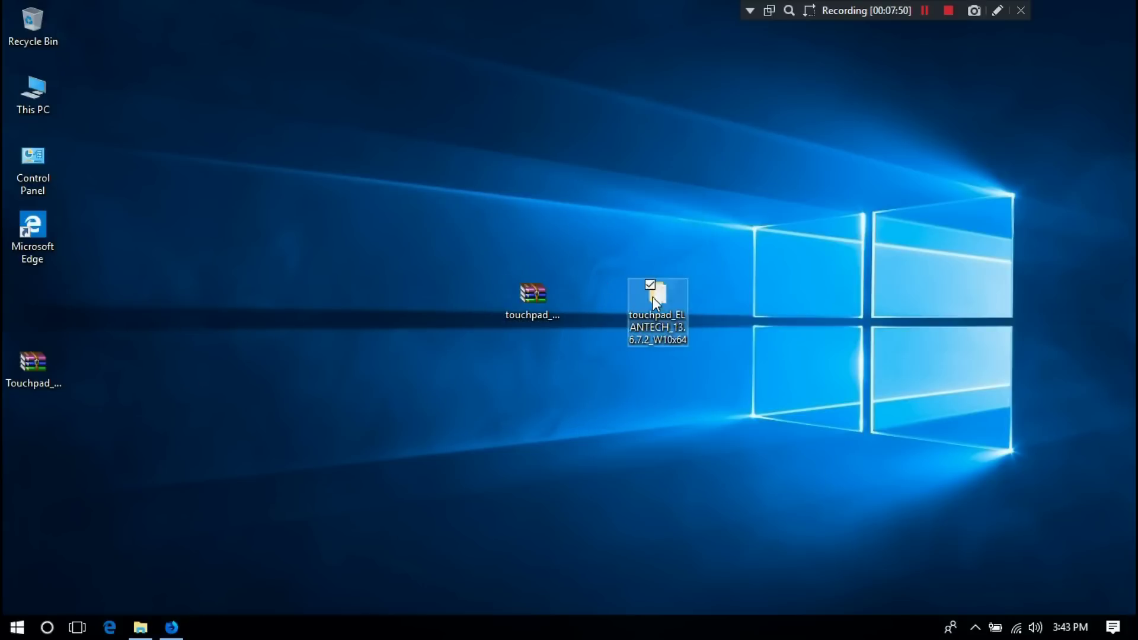
drag(565, 310, 489, 291)
drag(559, 291, 163, 218)
- Run Setup.exe from the ELANTECH folder, accept the license, and install the ELAN Input Device Driver
double_click(667, 293)
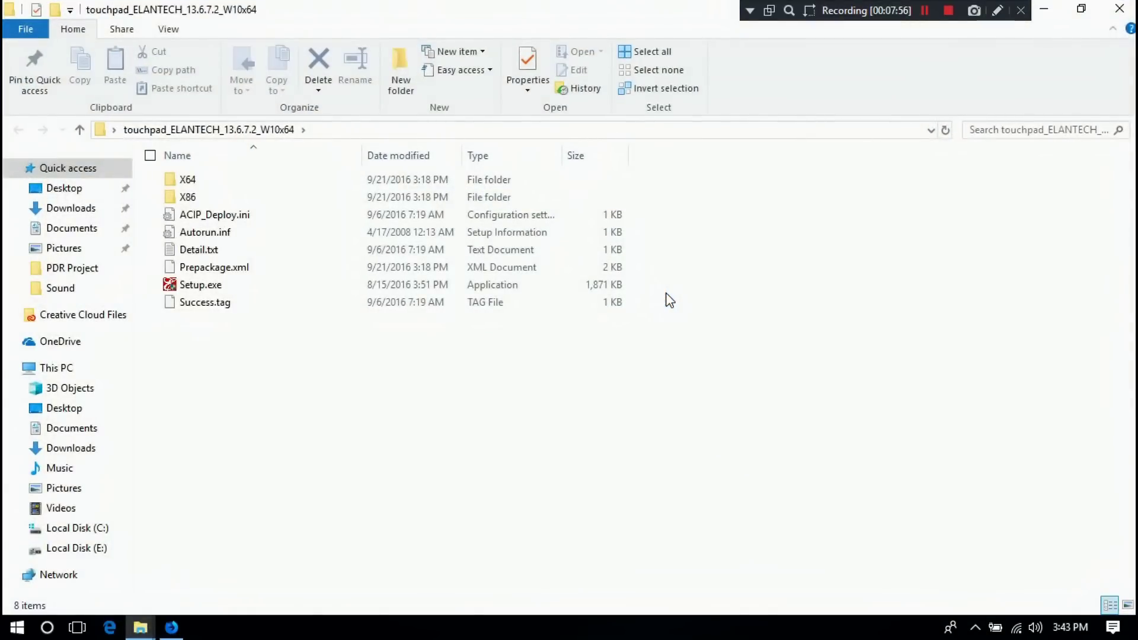
double_click(208, 286)
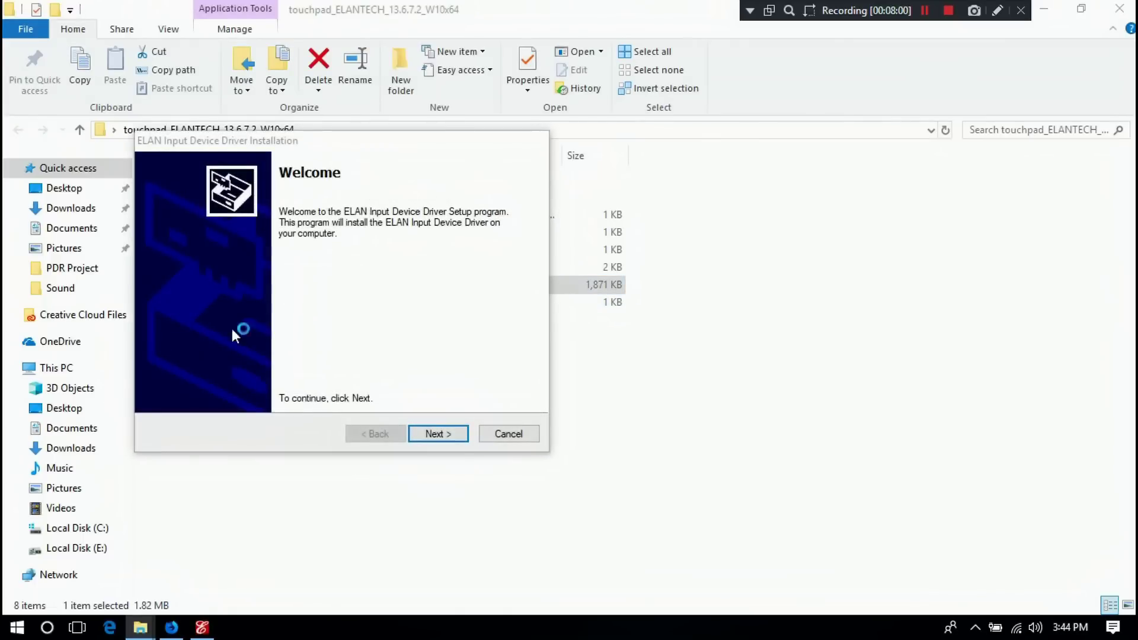
click(435, 435)
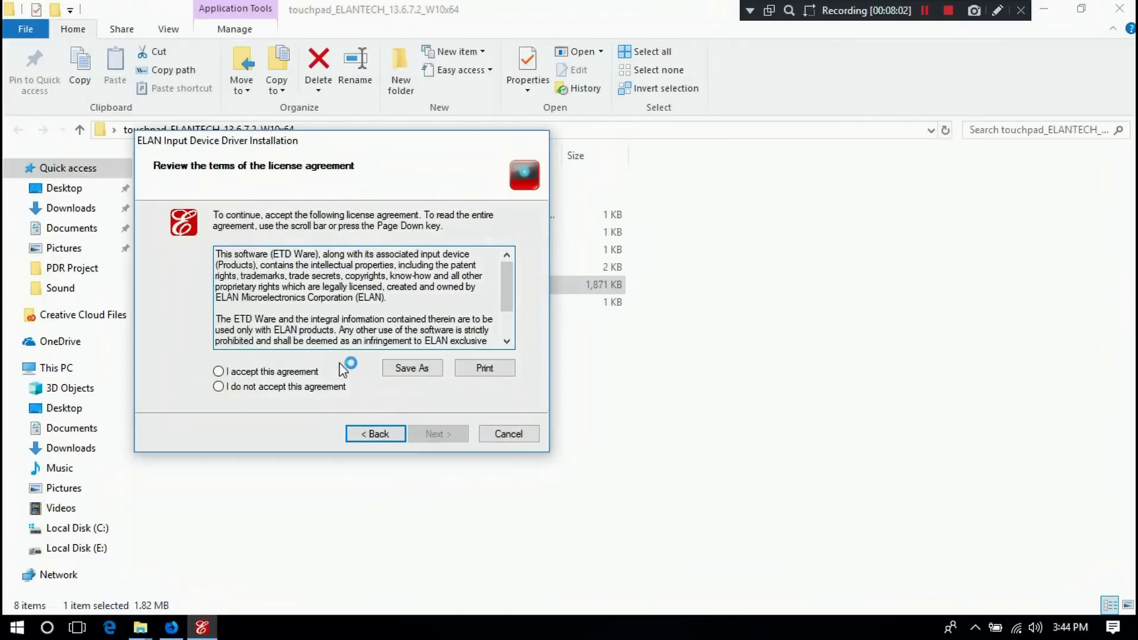
click(236, 372)
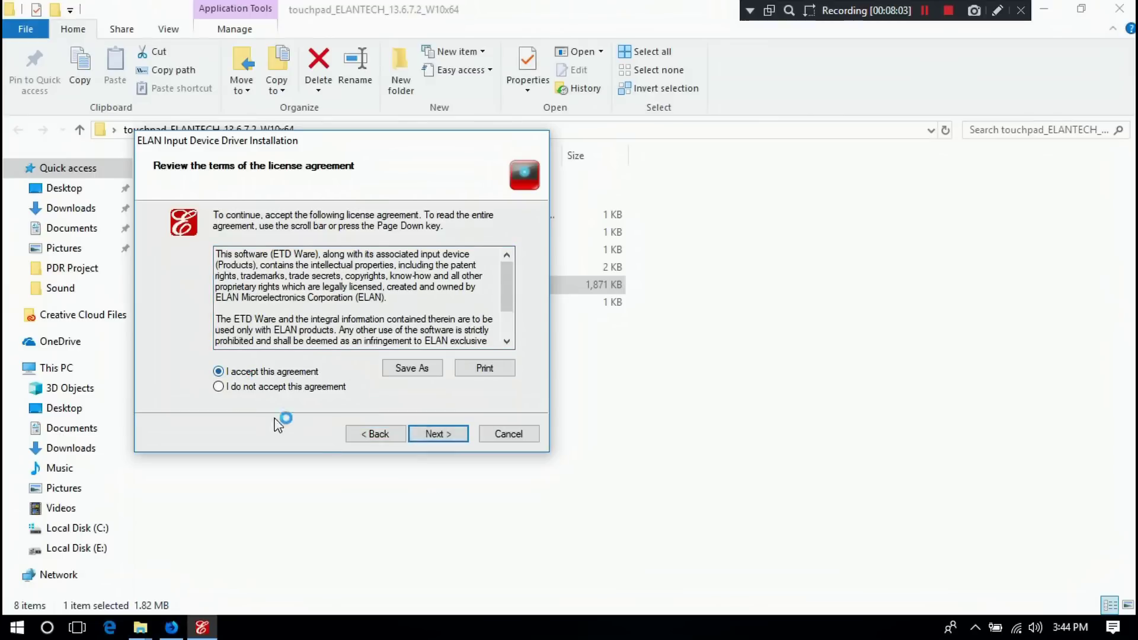
click(438, 435)
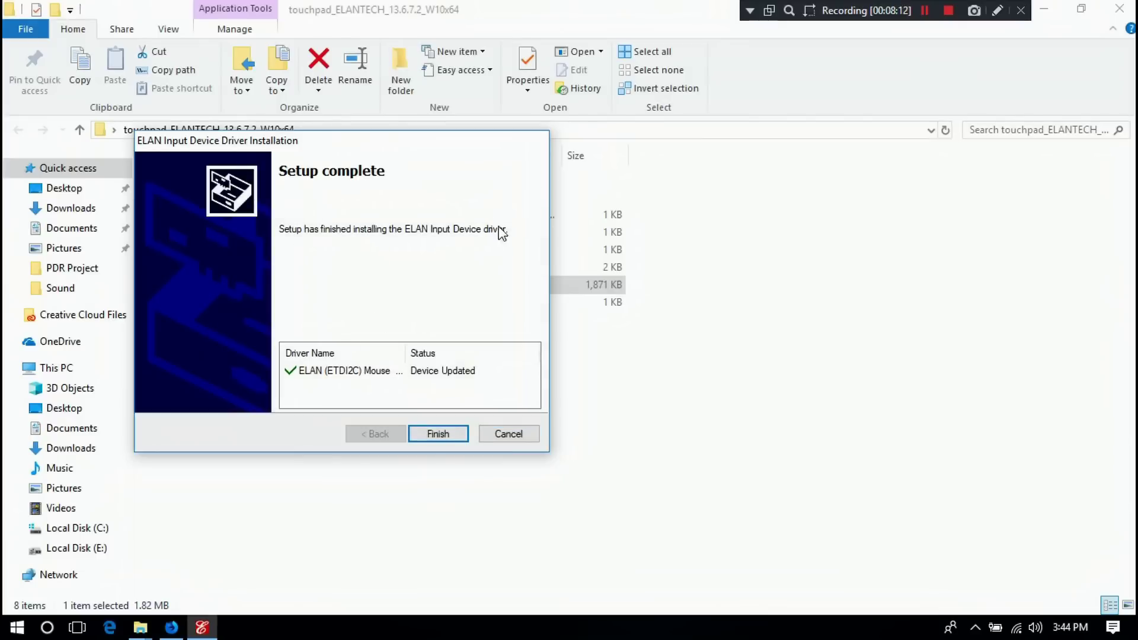
click(439, 434)
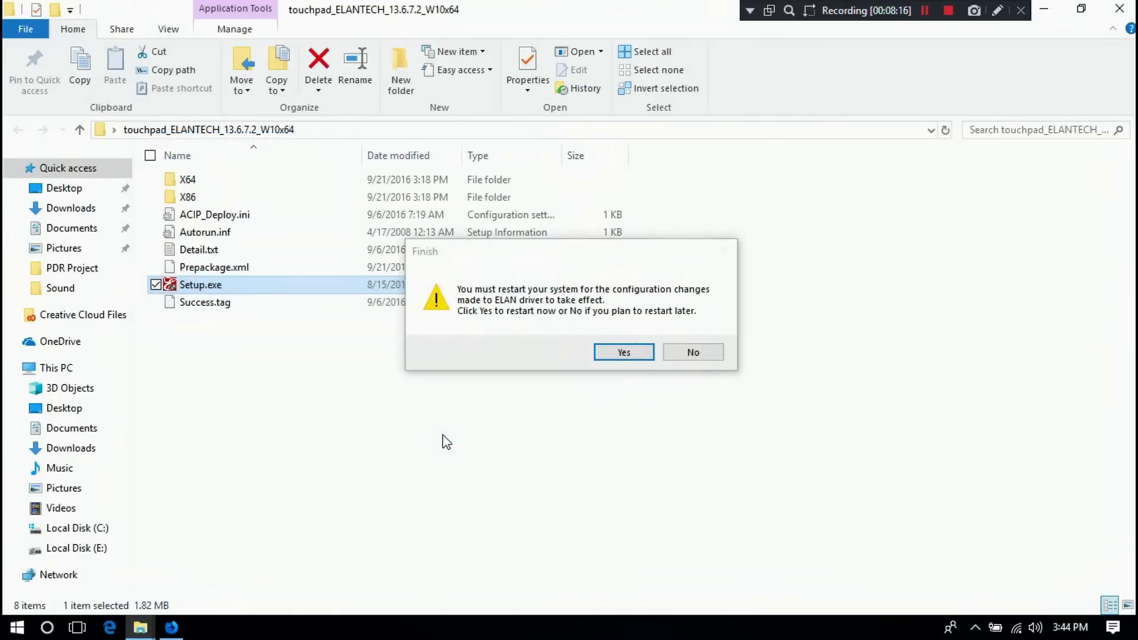
- Minimize the ELANTECH folder and move the unanswered restart prompt aside
click(1135, 629)
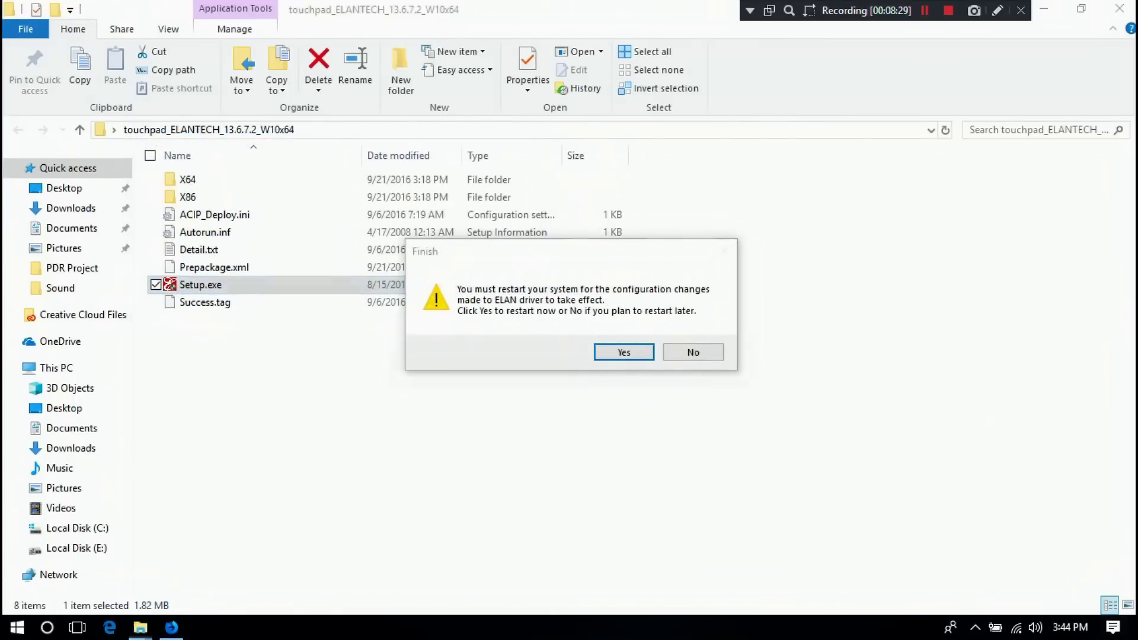
drag(556, 249, 946, 443)
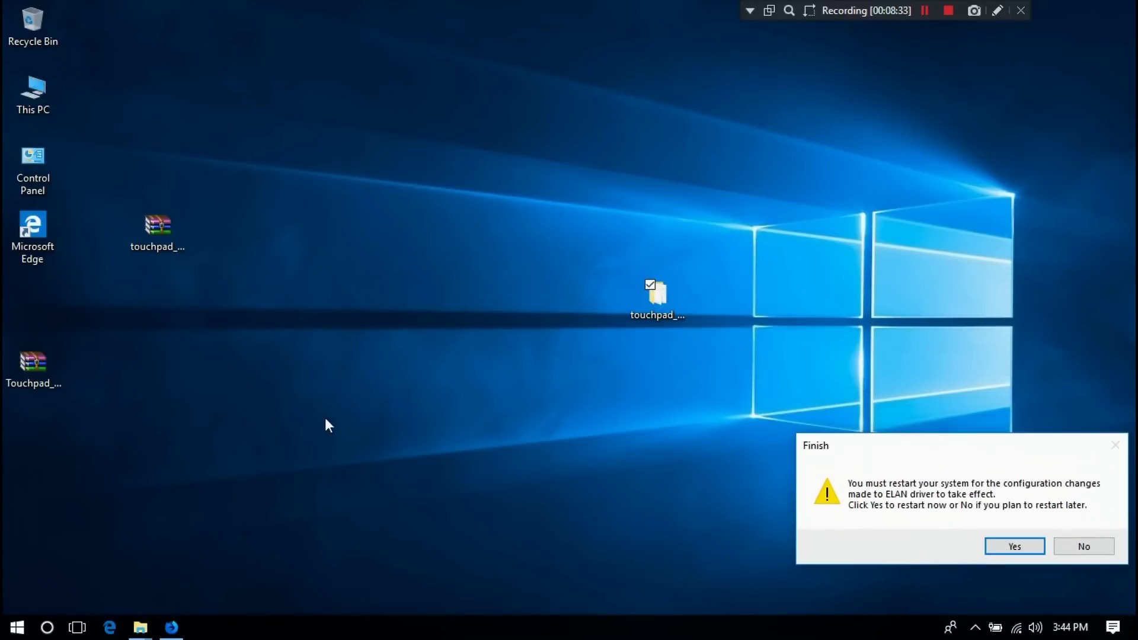
drag(44, 377, 599, 360)
- Extract Touchpad_Synaptics_19.0.25.8_W10x64_A.zip onto the desktop with Extract Here and arrange the icons
drag(665, 292, 41, 327)
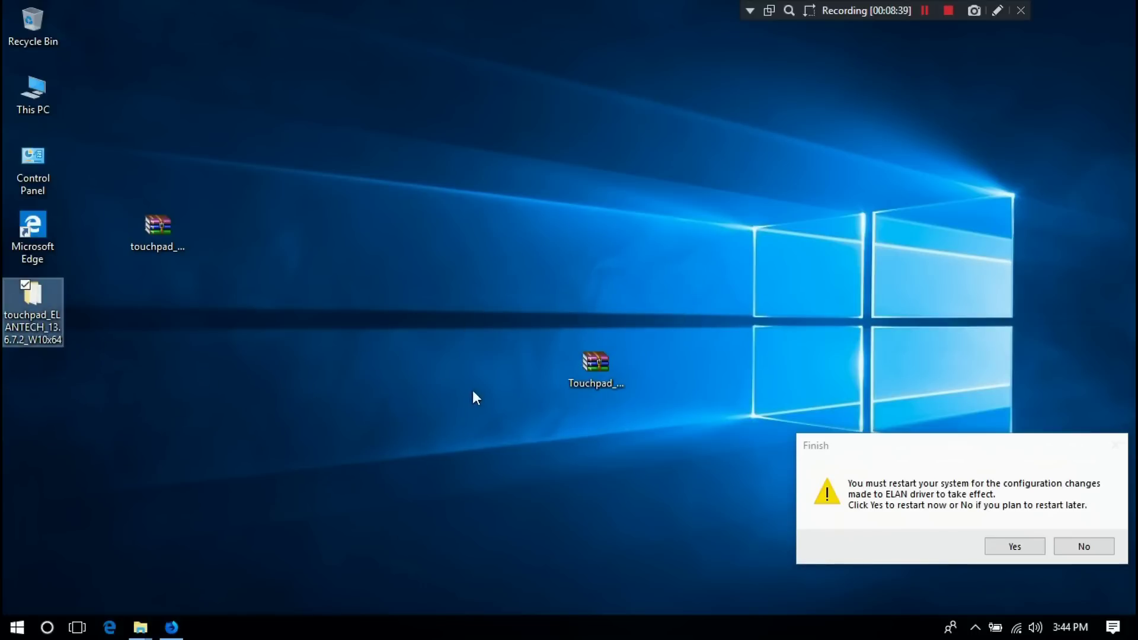
click(620, 362)
right_click(620, 361)
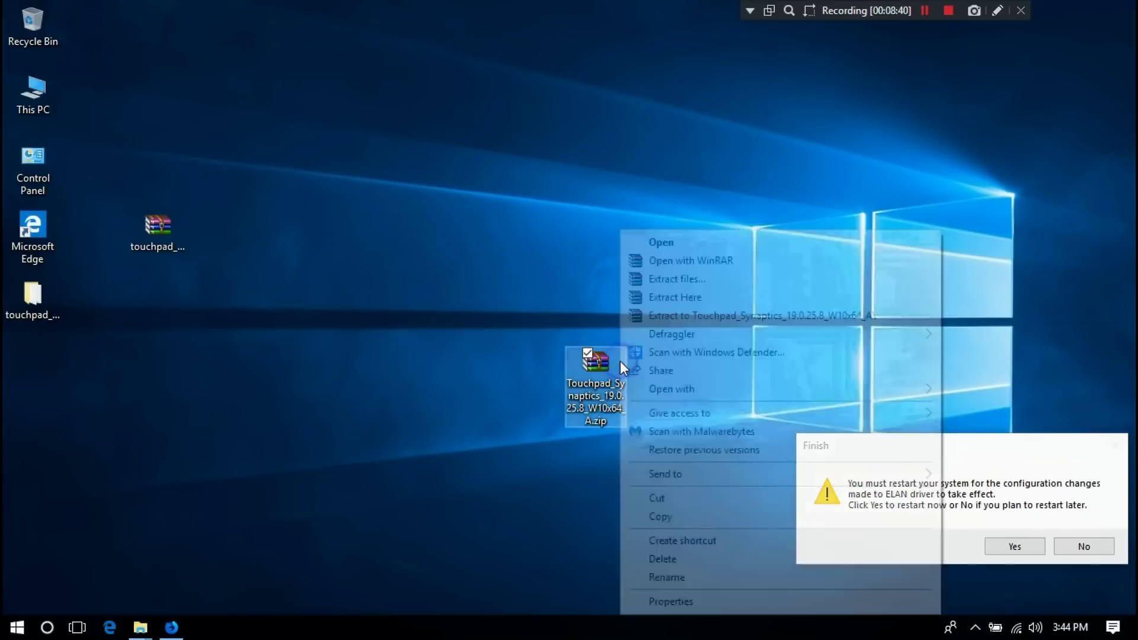
click(684, 304)
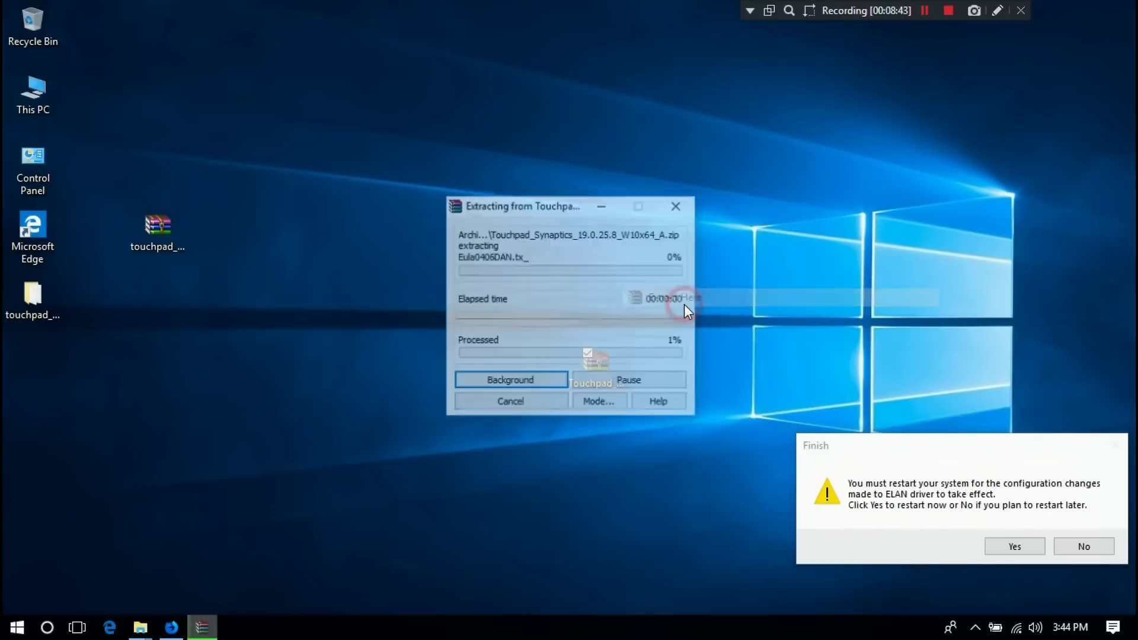
drag(31, 364, 593, 298)
drag(568, 364, 175, 306)
- Launch Setup.exe from the extracted Synaptics folder, allowing it to run
click(617, 290)
double_click(618, 290)
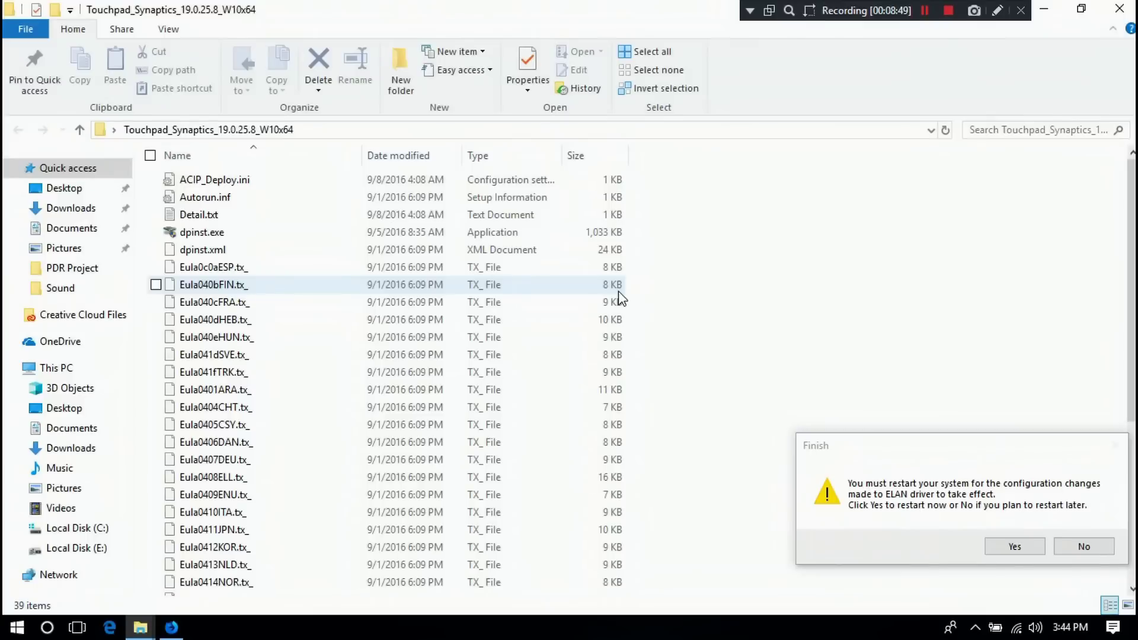
scroll(261, 346, down, 5)
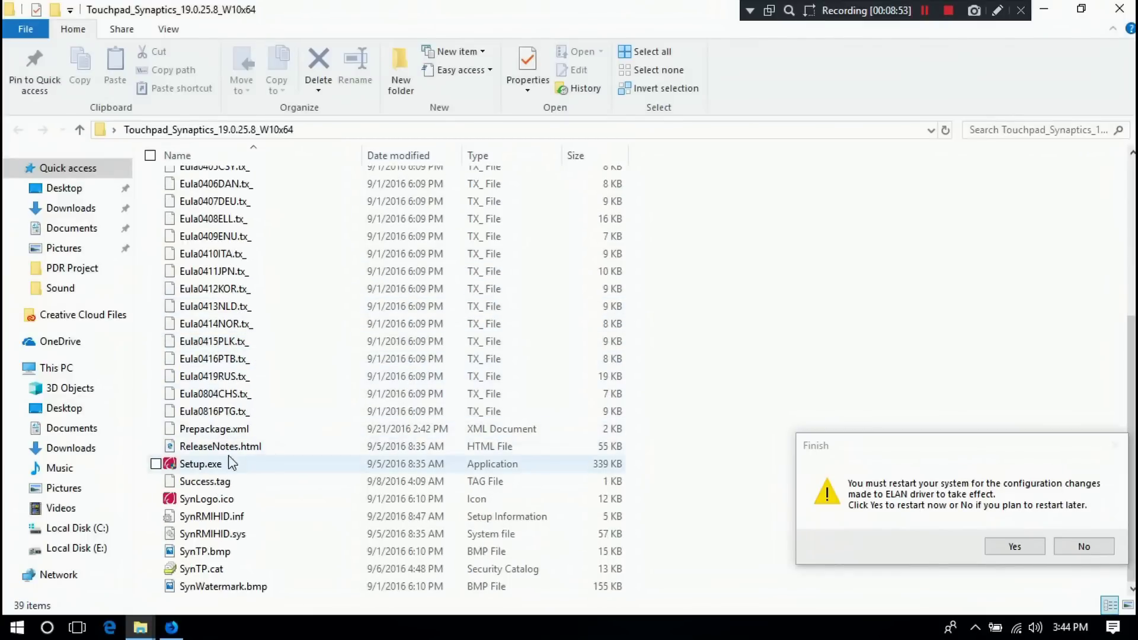
click(215, 470)
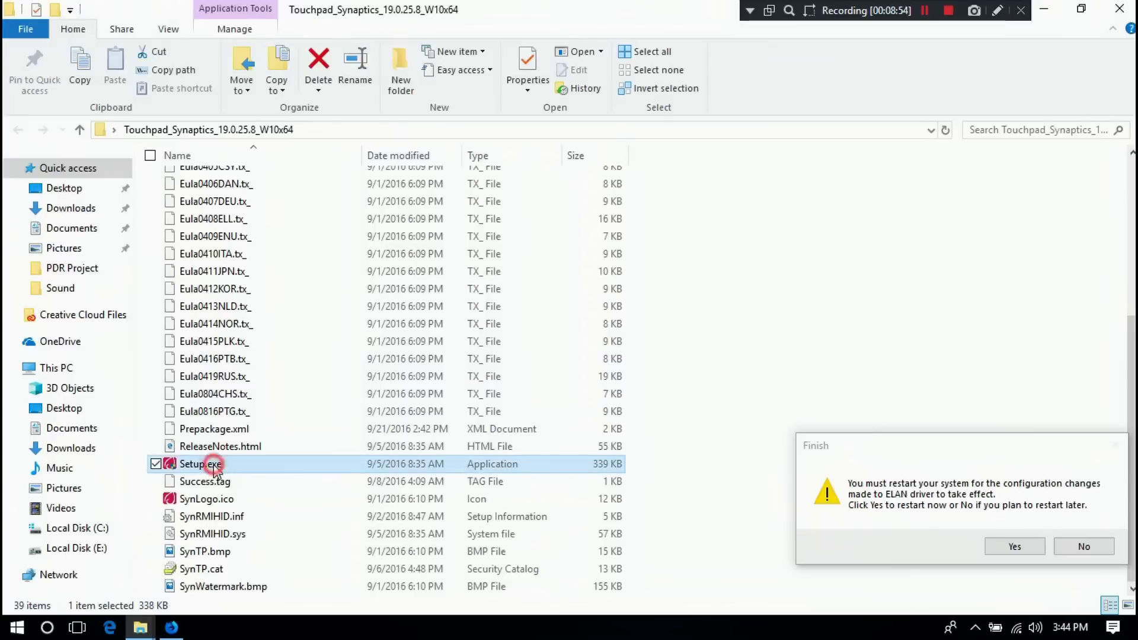
double_click(214, 471)
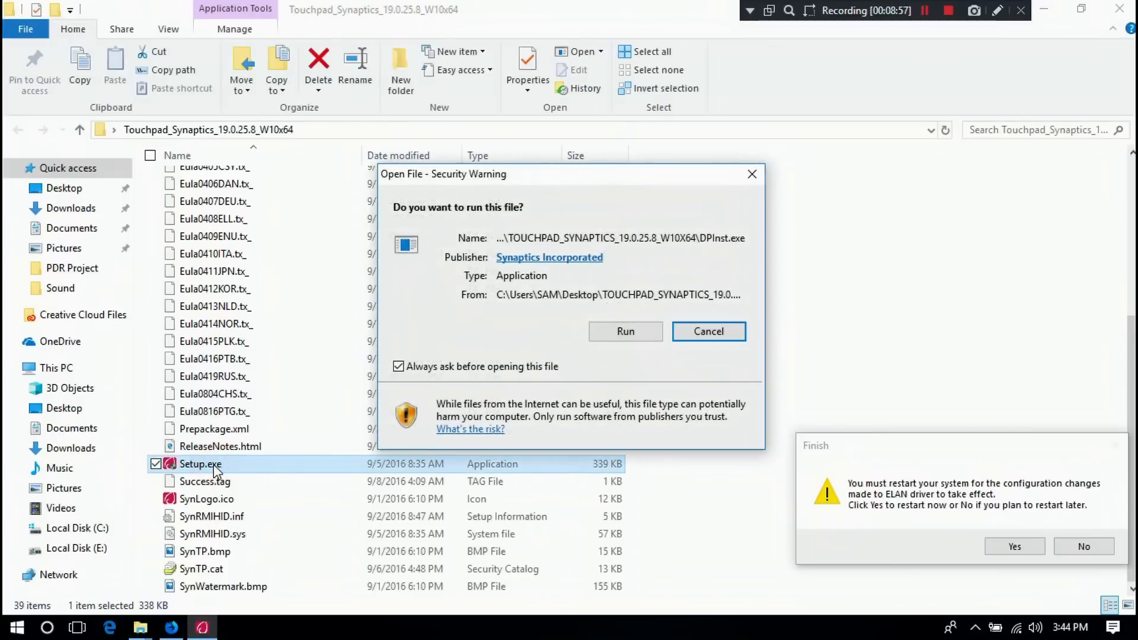
click(617, 332)
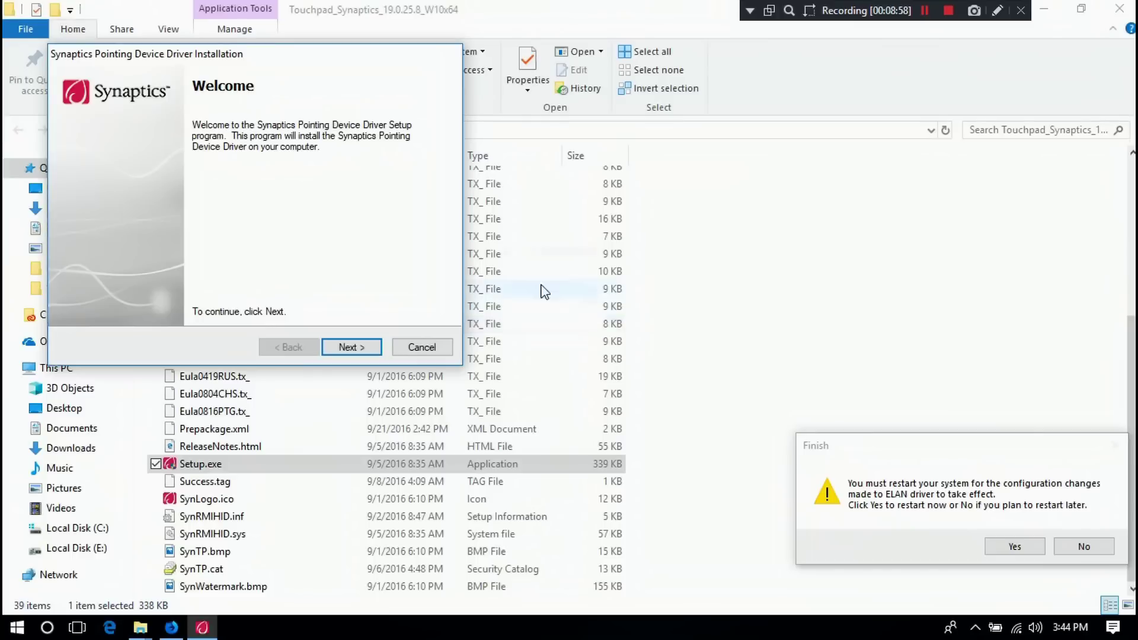
- Accept the Synaptics license, install the pointing device driver, and close the driver folder
click(347, 349)
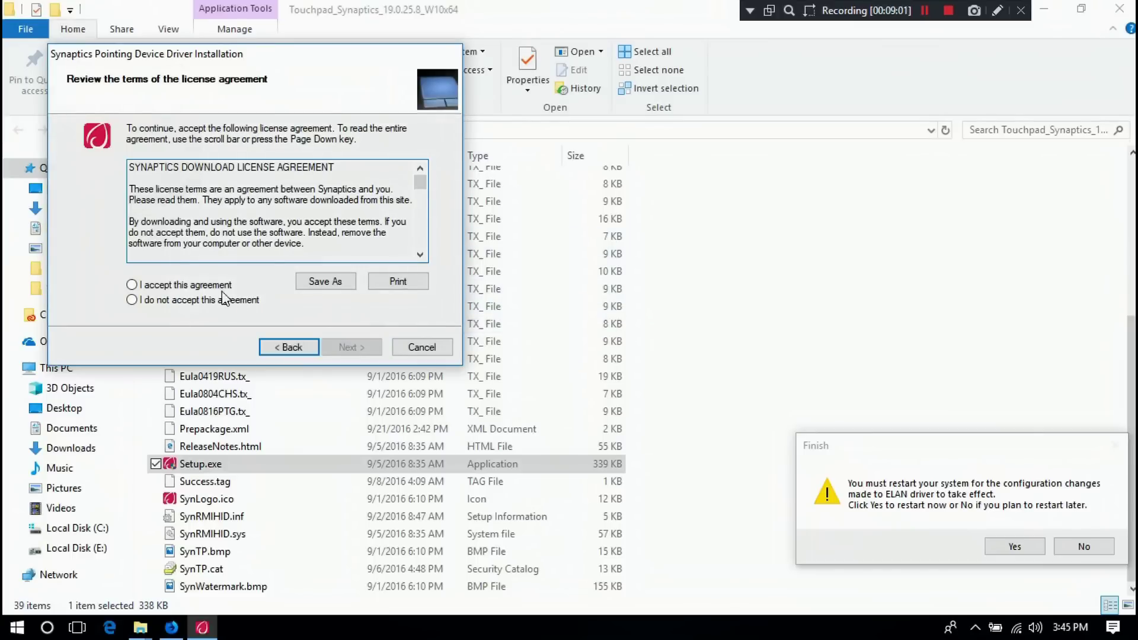
click(206, 286)
click(349, 348)
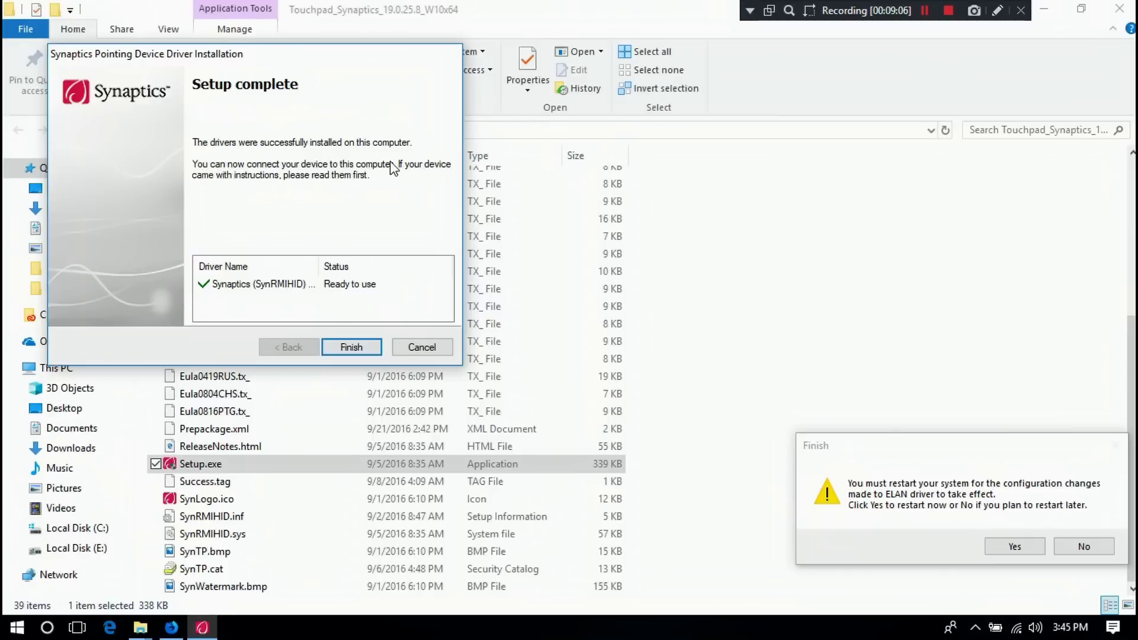
click(368, 348)
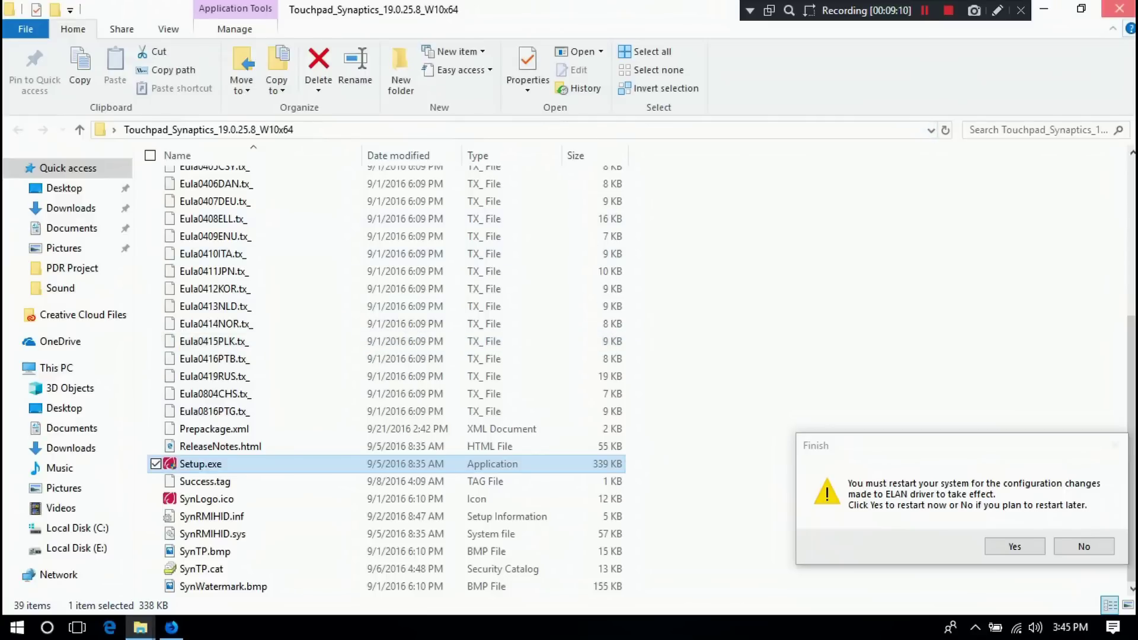
click(1120, 9)
- Restart the laptop from the ELAN prompt, then dismiss the lock screen and sign back in
drag(1020, 443, 658, 373)
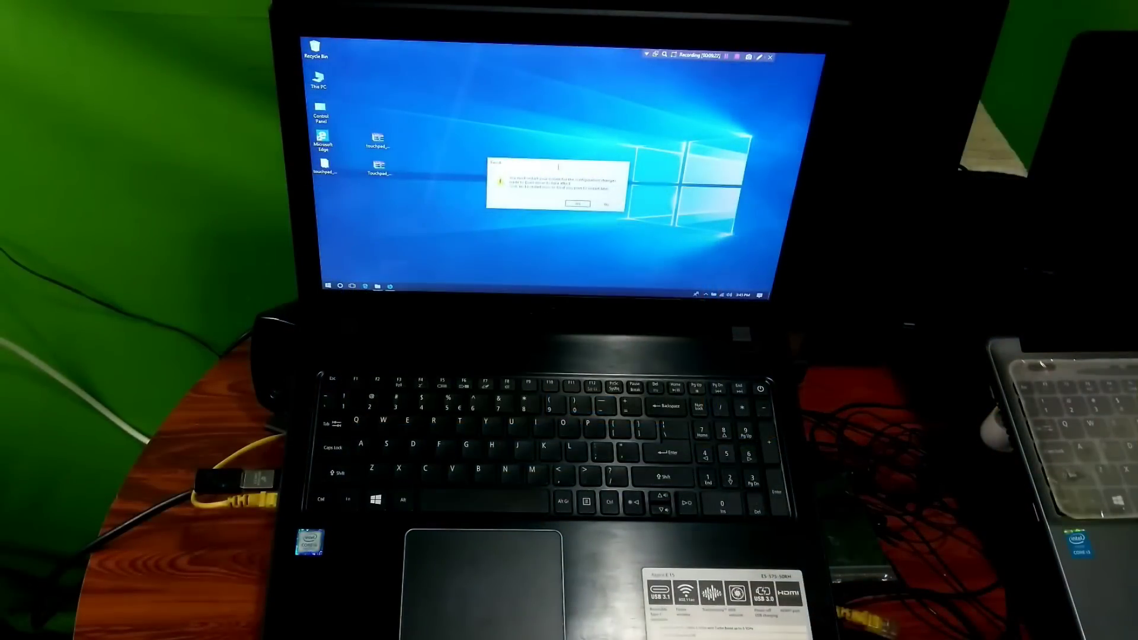
click(577, 204)
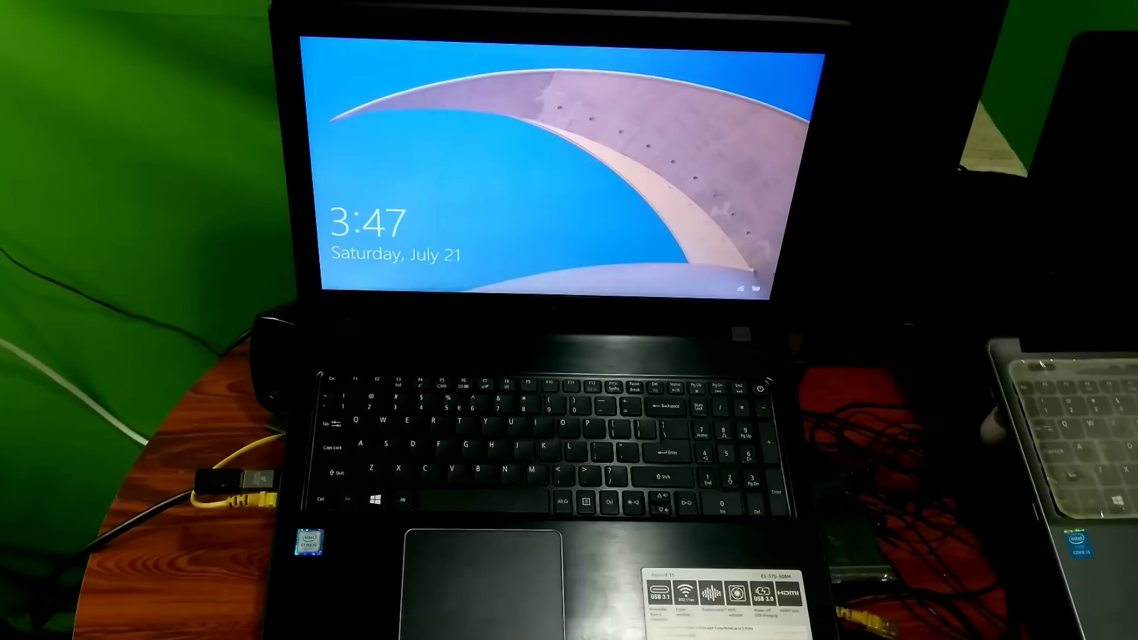
click(520, 213)
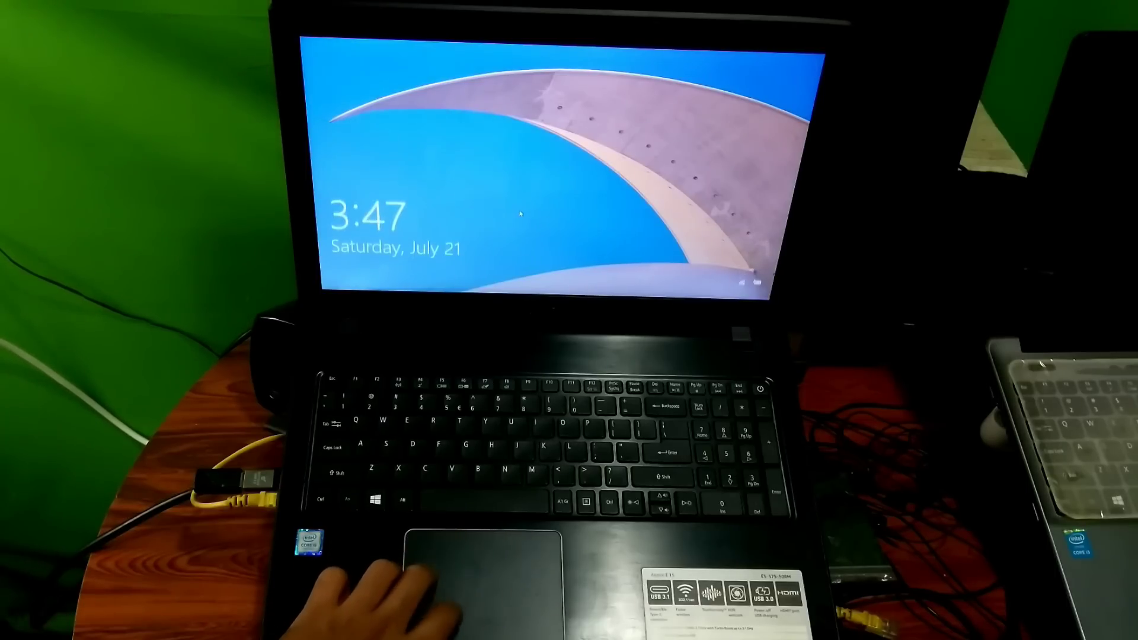
click(555, 154)
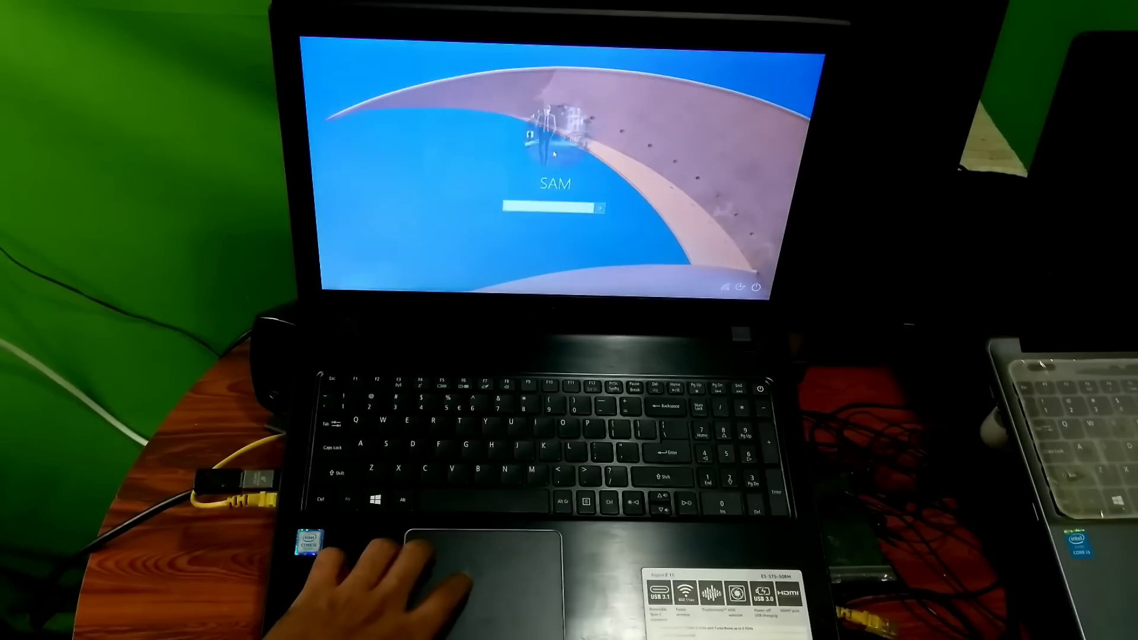
key(Return)
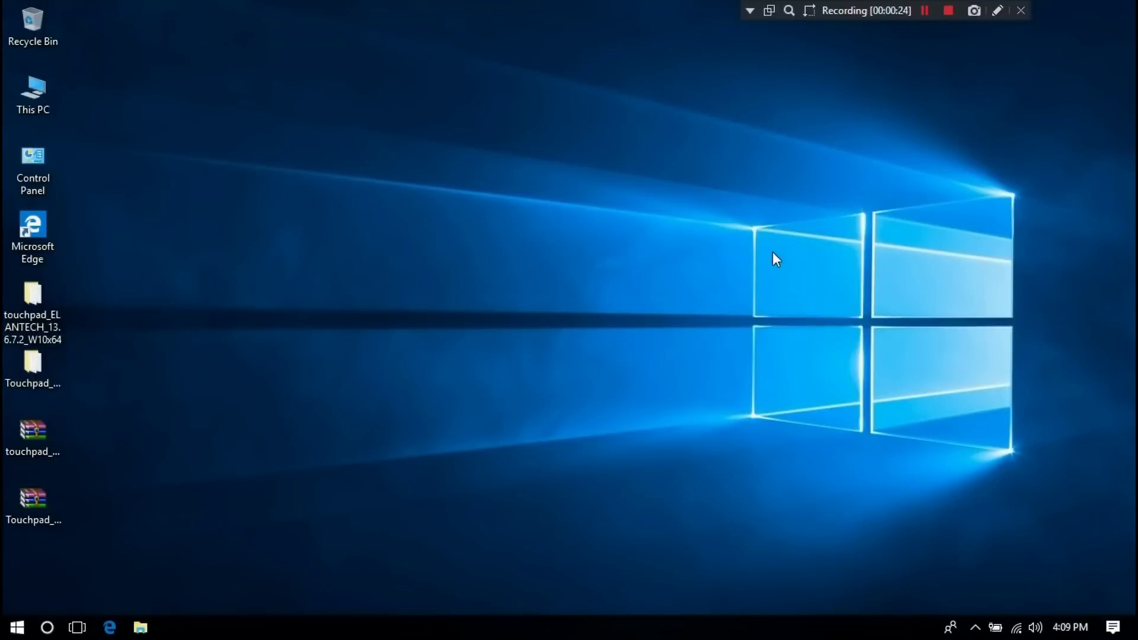
- Copy the path of the X64 folder inside touchpad_ELANTECH_13.6.7.2_W10x64, then go to Control Panel
drag(51, 315, 568, 270)
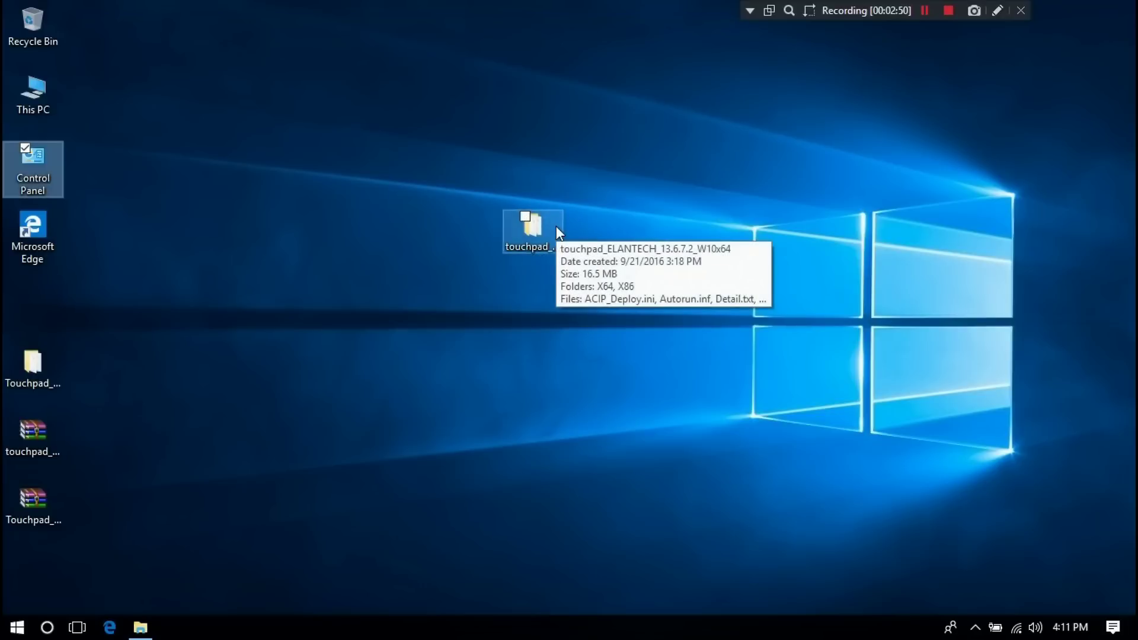
click(556, 226)
double_click(556, 227)
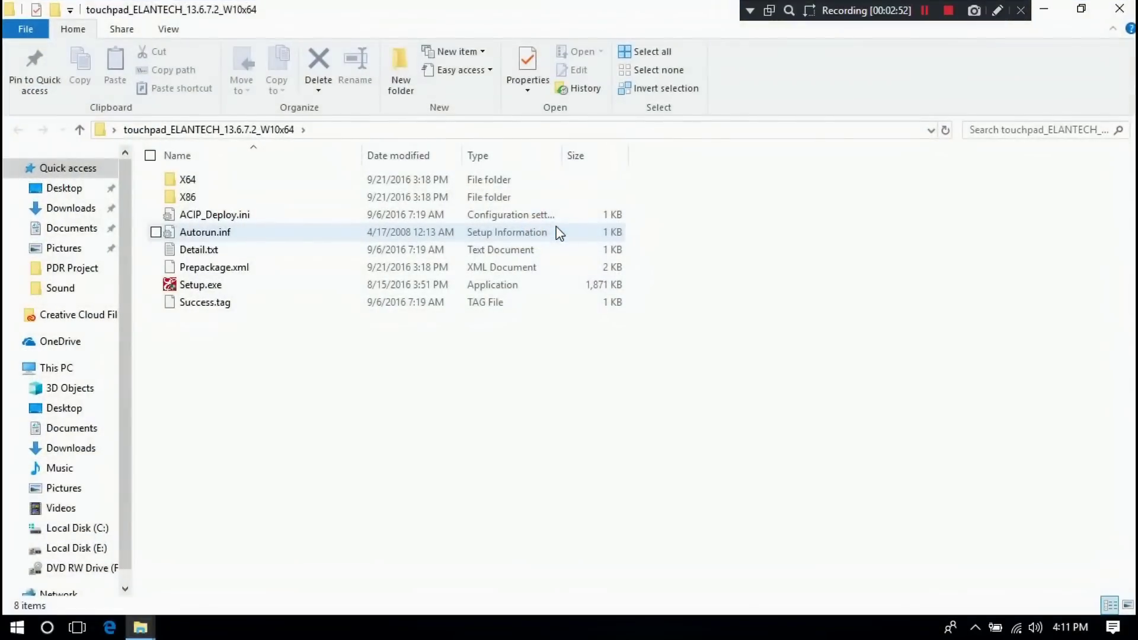
double_click(188, 179)
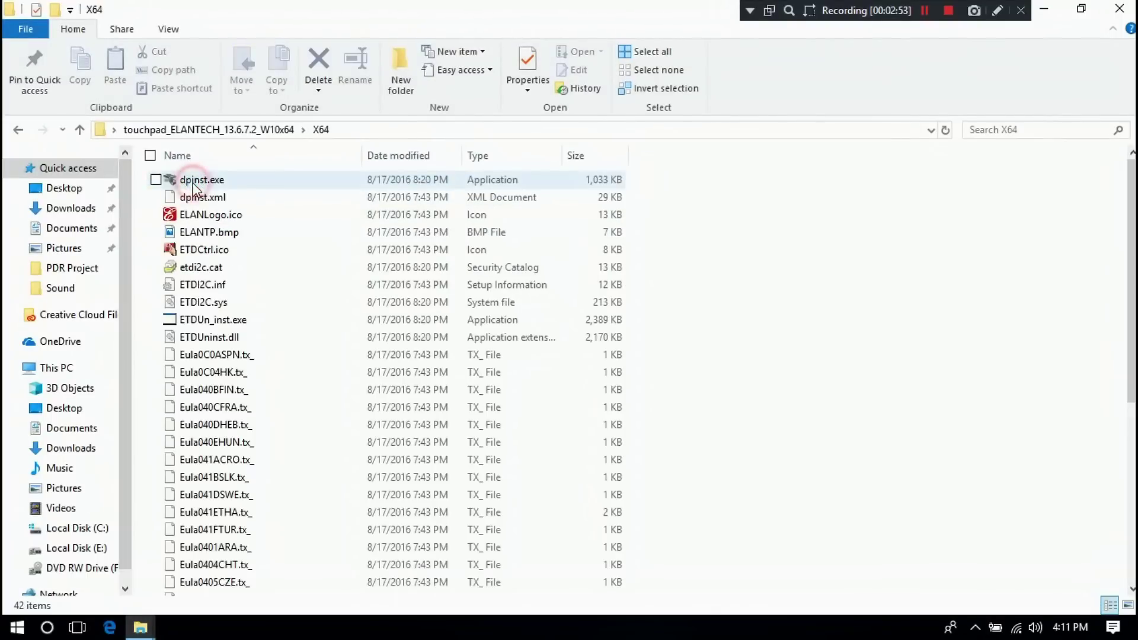
click(377, 128)
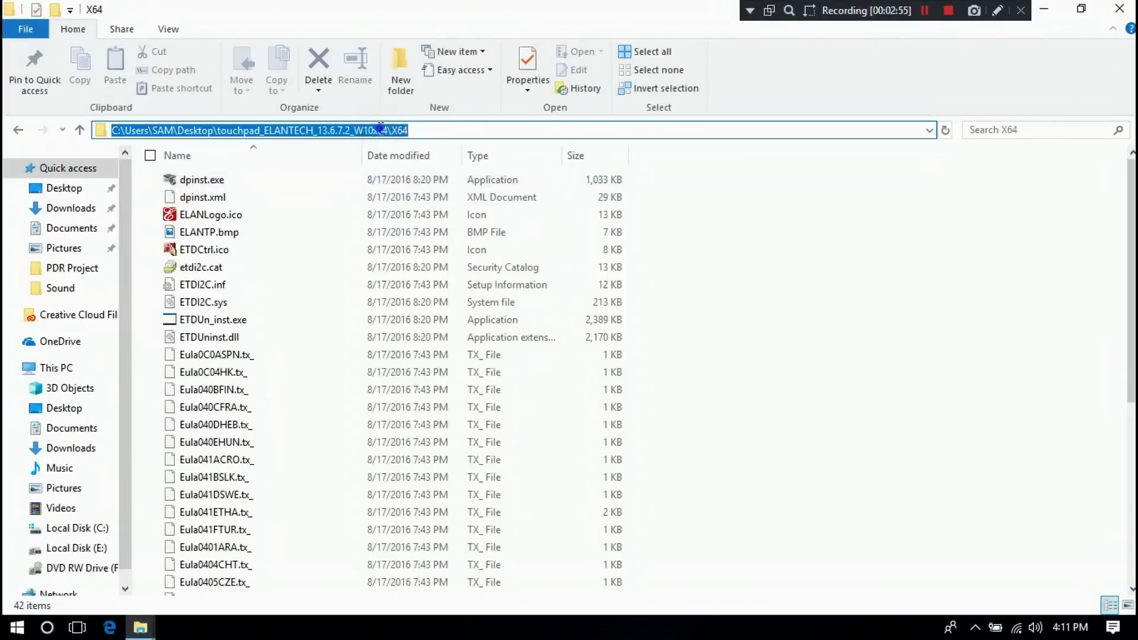
right_click(381, 133)
click(420, 183)
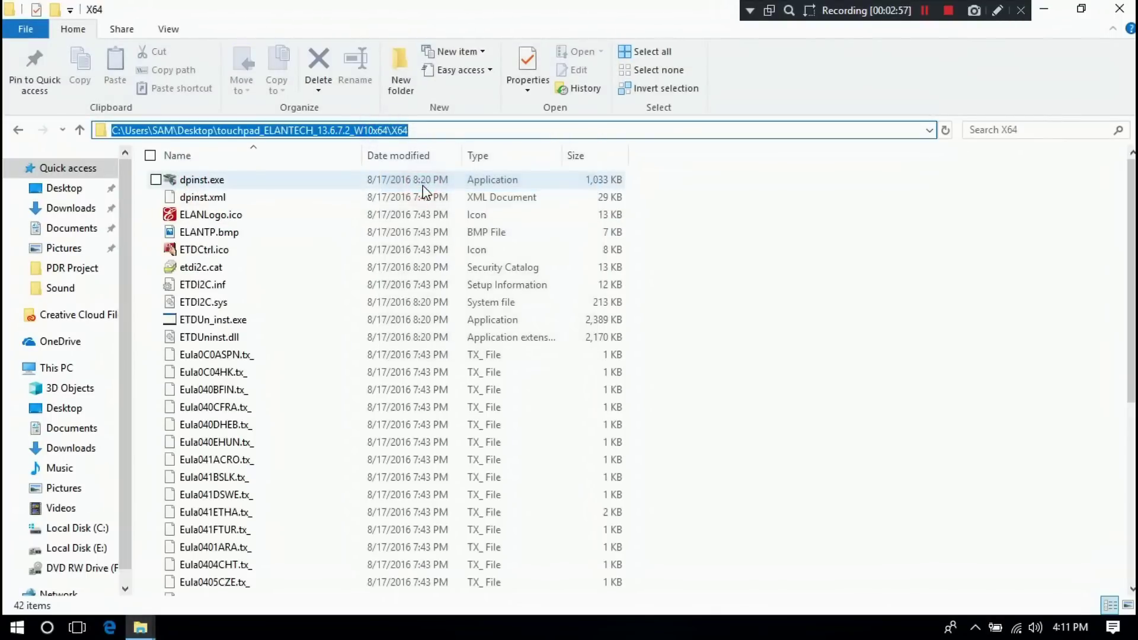
click(1136, 627)
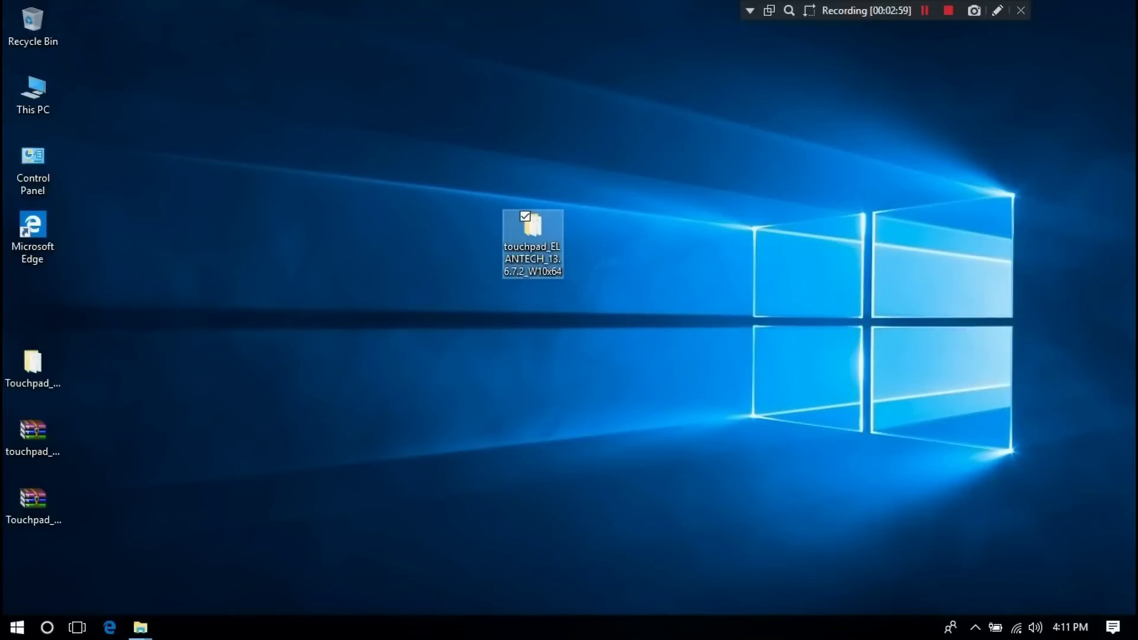
double_click(58, 162)
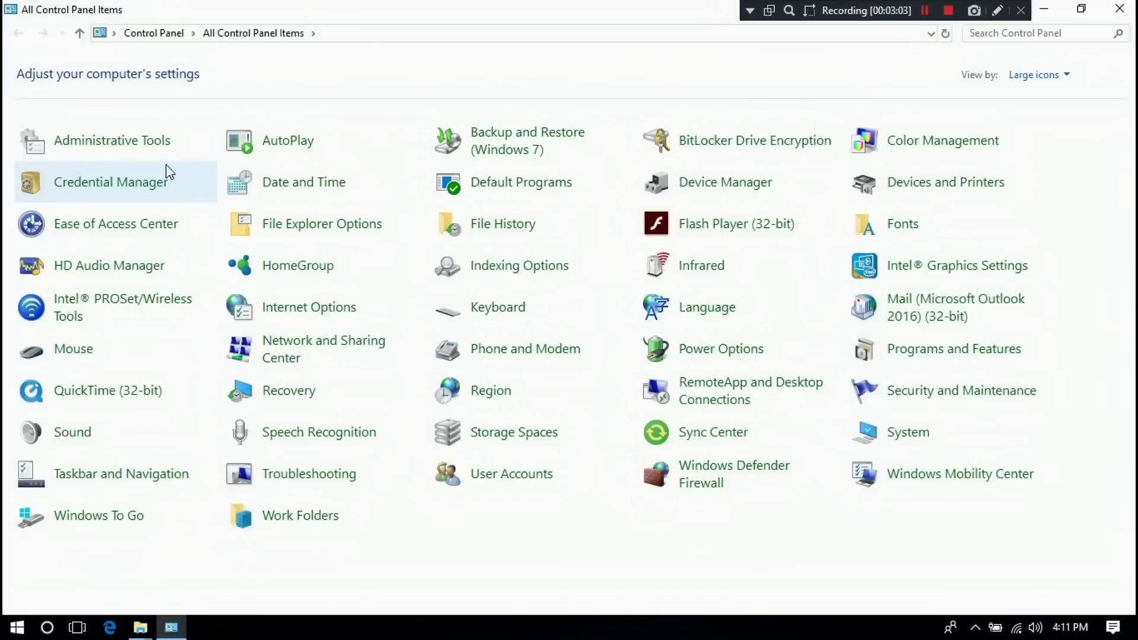
- In Device Manager, update ELAN I2C Filter Driver by browsing and picking from the driver list
click(753, 184)
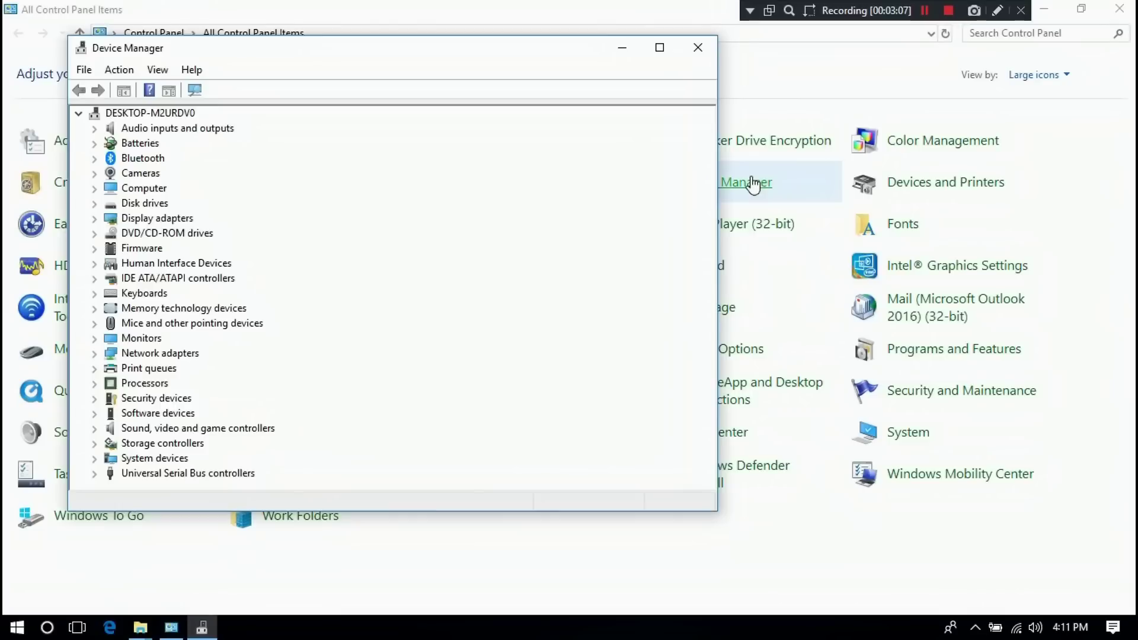
click(93, 324)
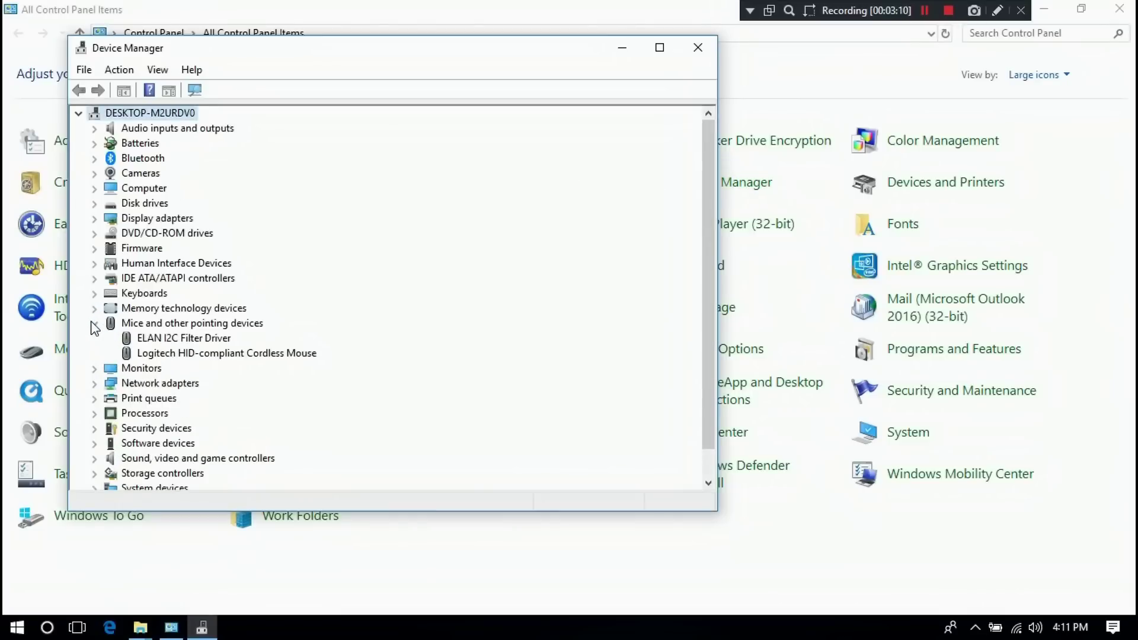
click(170, 339)
right_click(171, 344)
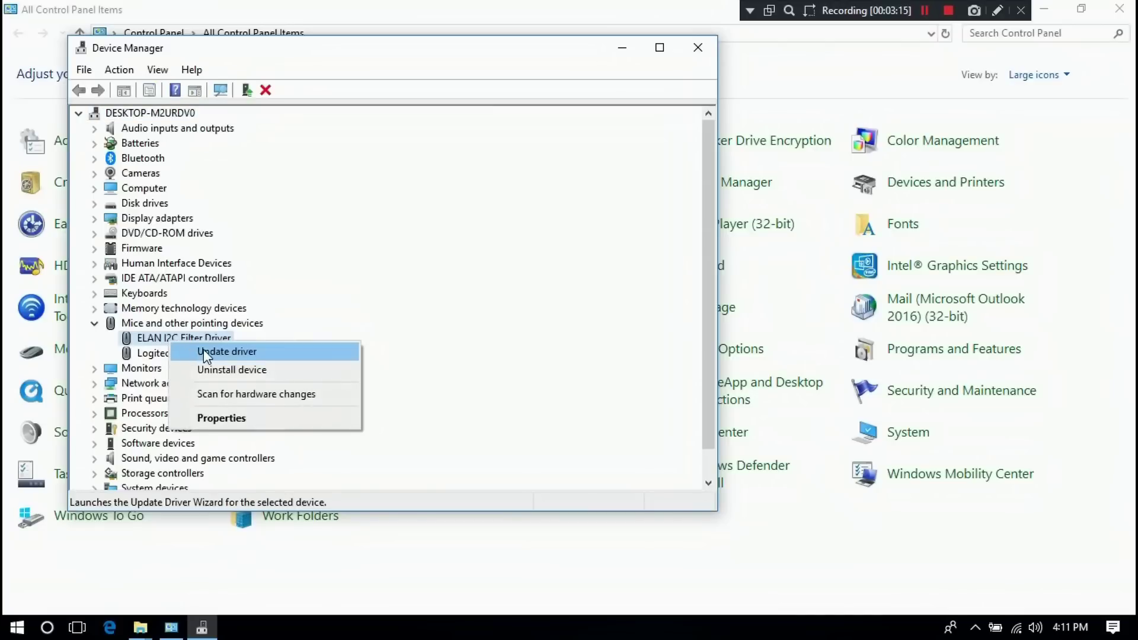
click(204, 351)
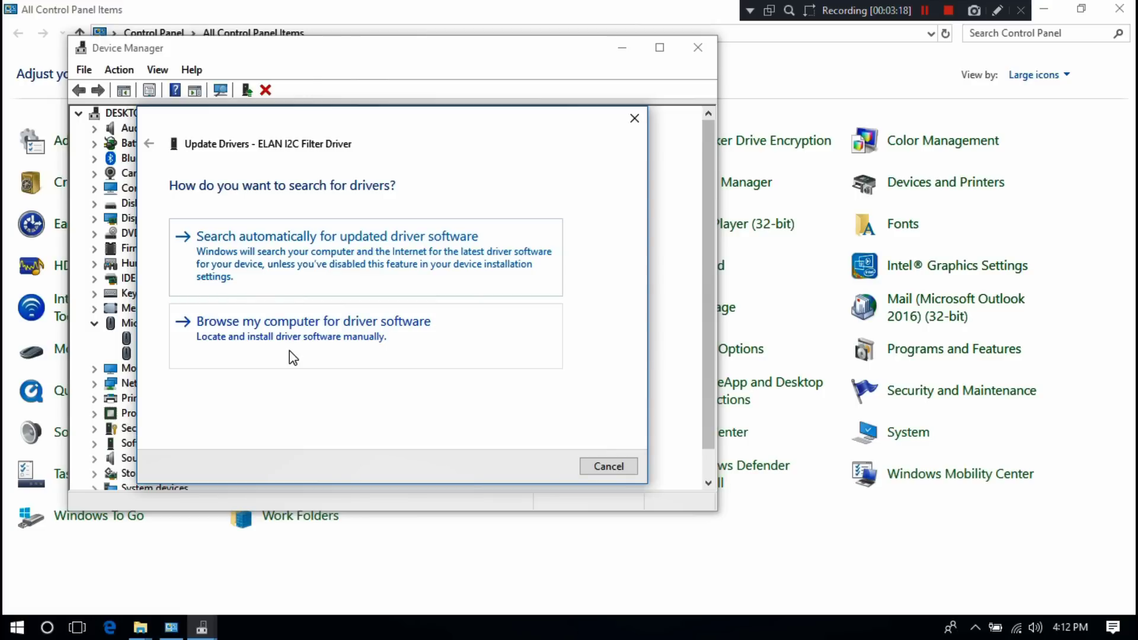
click(290, 351)
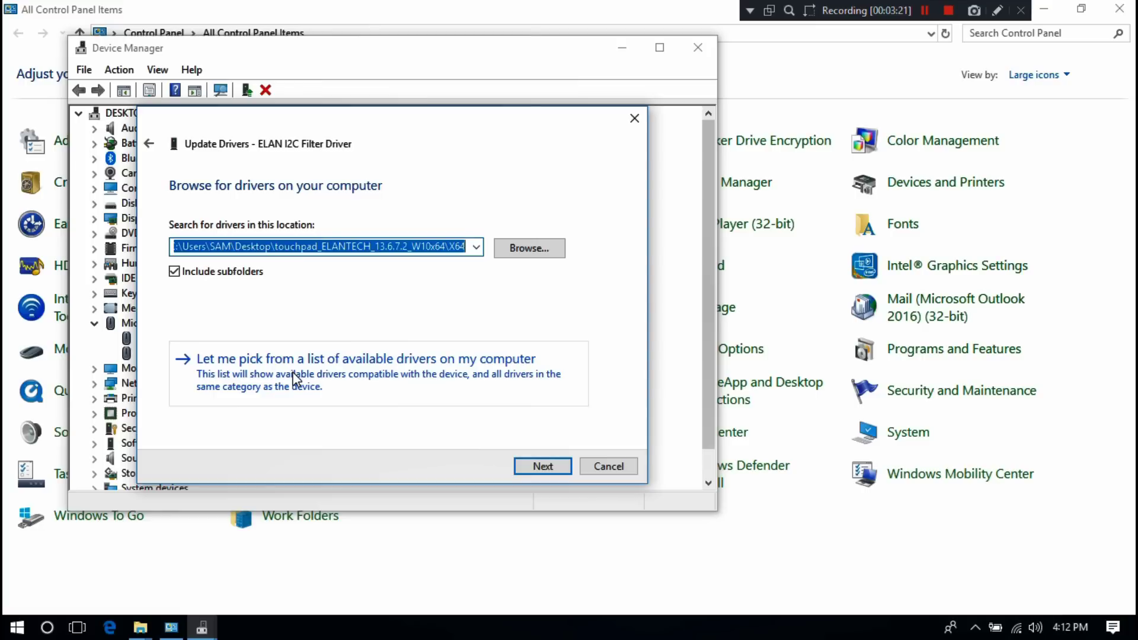
click(296, 379)
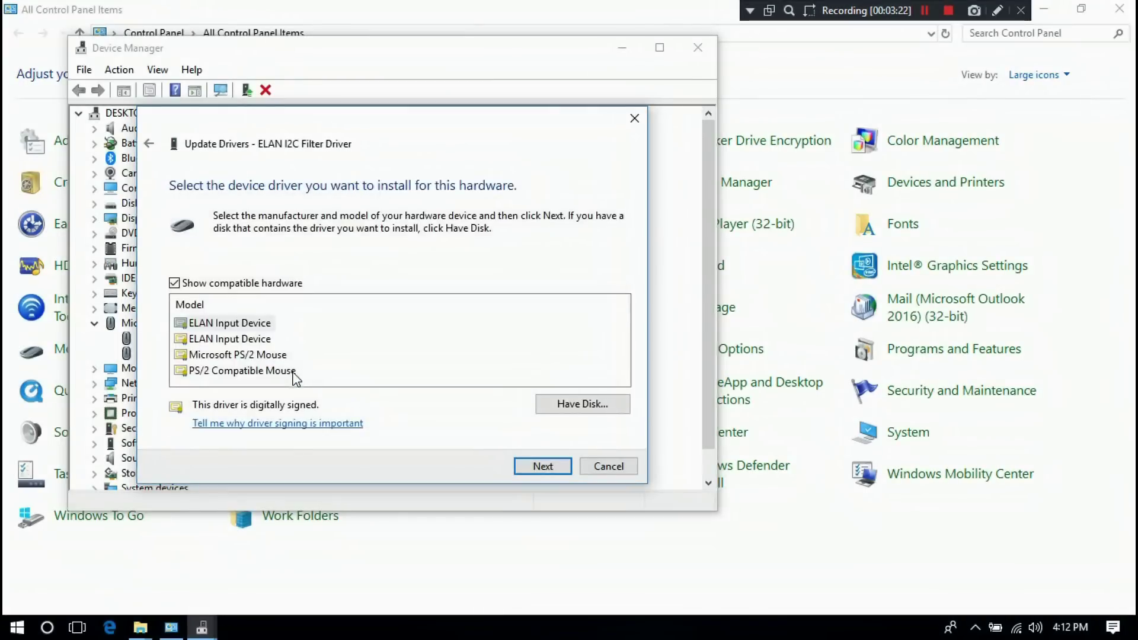
- Use Have Disk with the pasted X64 folder path as the driver location
click(557, 405)
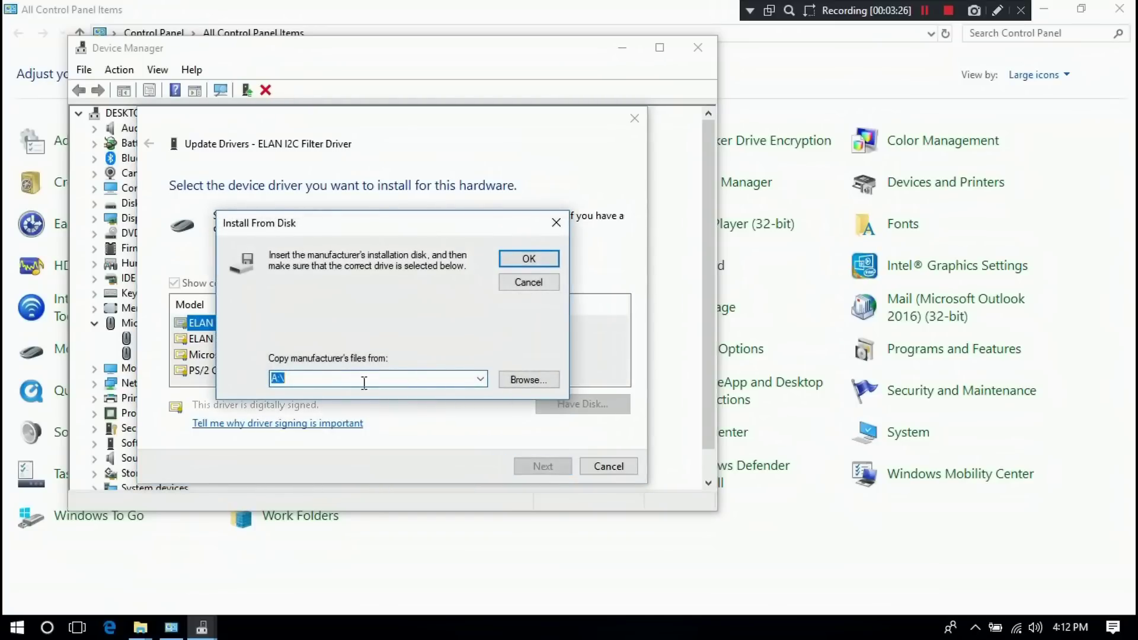
right_click(339, 382)
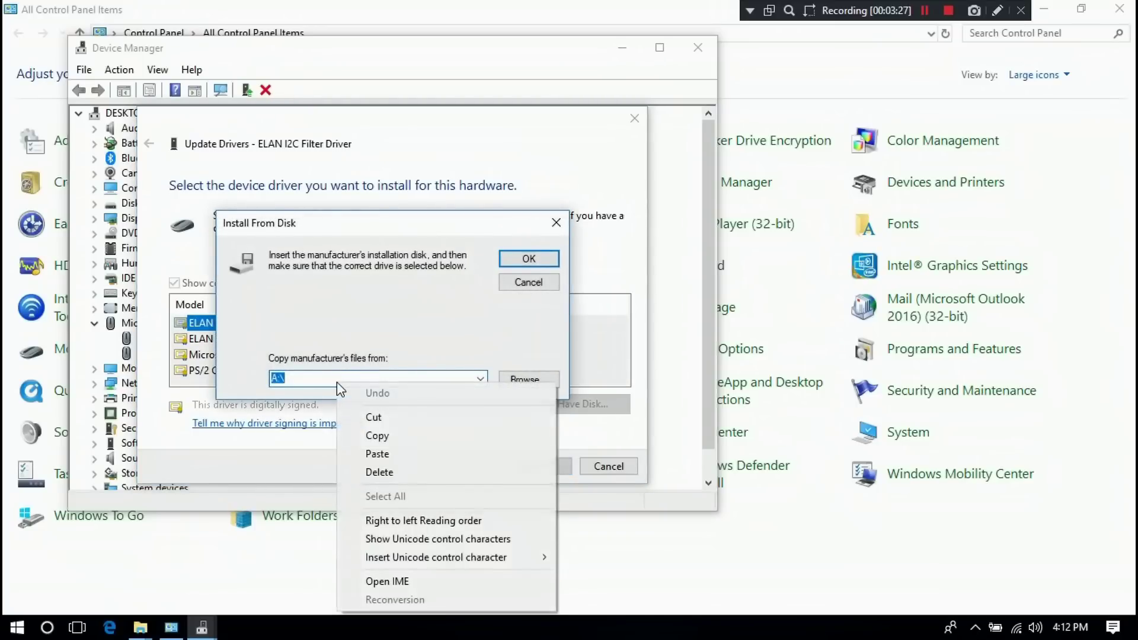
click(377, 455)
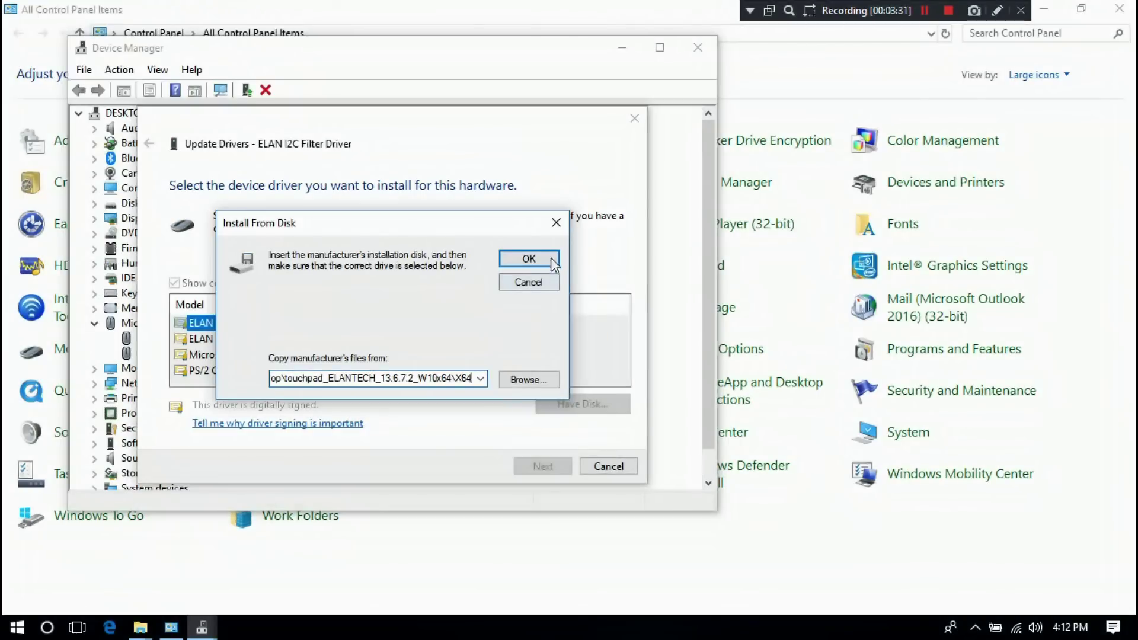
click(528, 259)
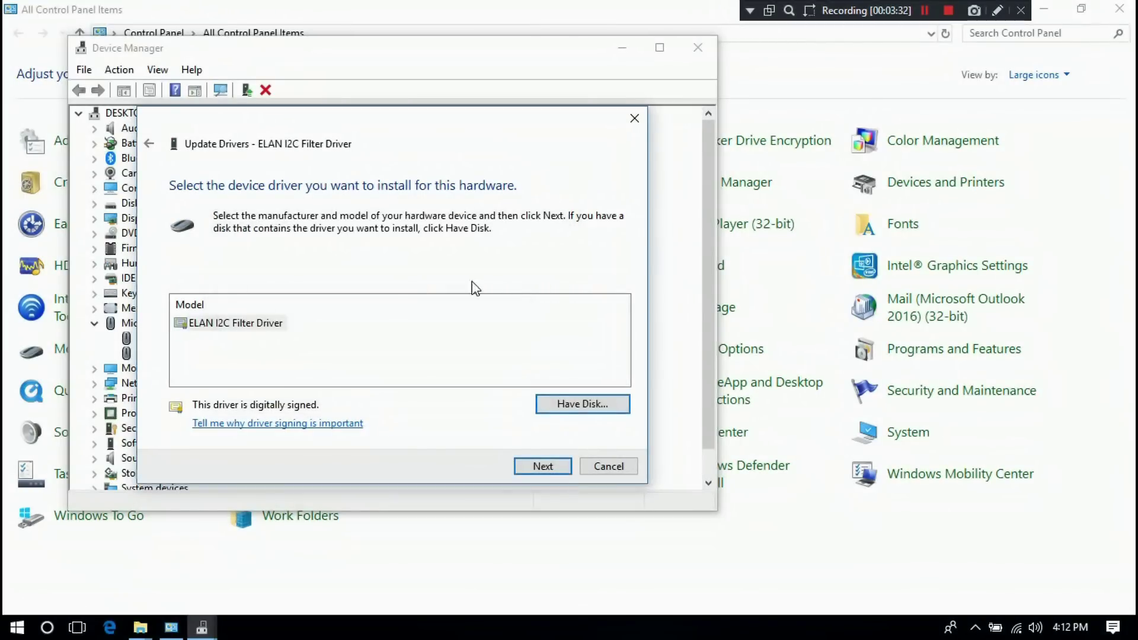
- Install ELAN I2C Filter Driver, accepting the compatibility warning, then minimize Control Panel
click(216, 328)
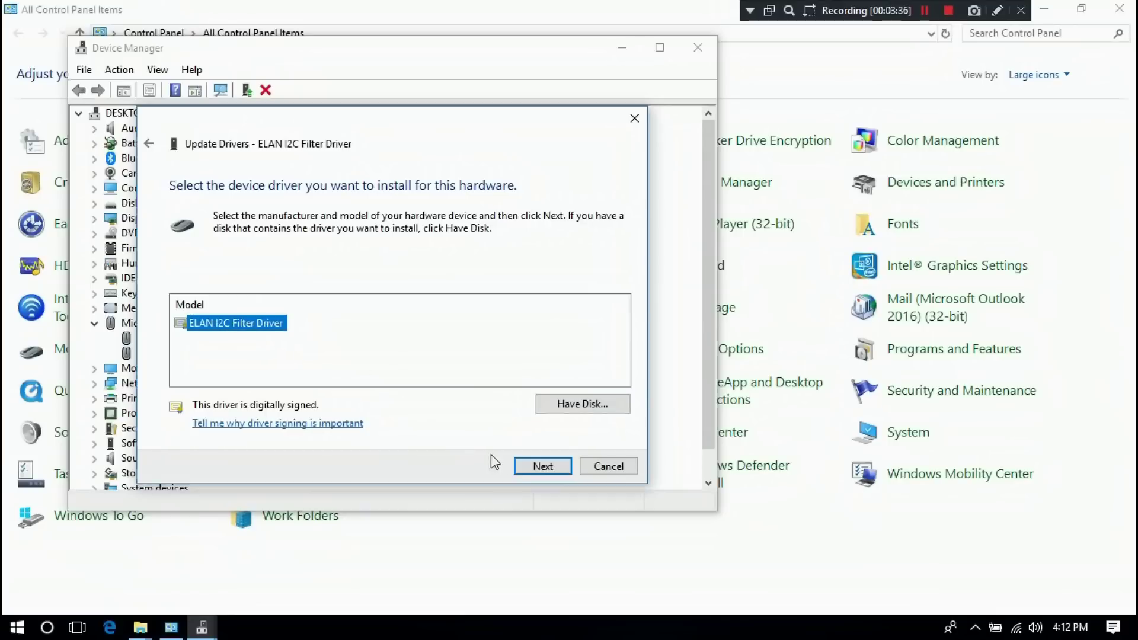
click(530, 467)
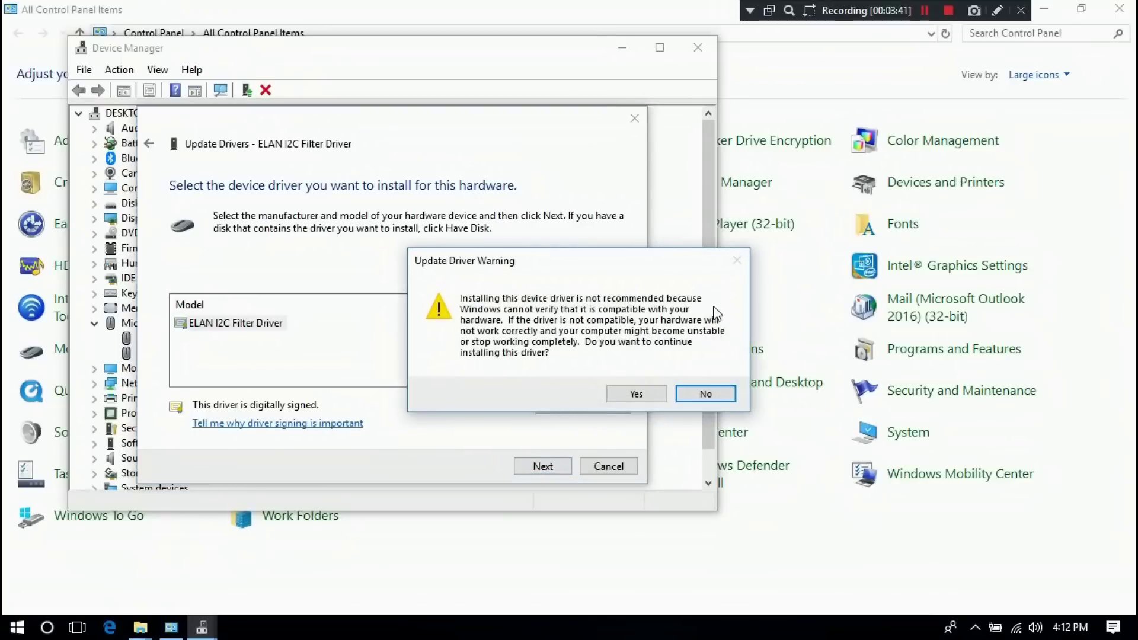
click(643, 399)
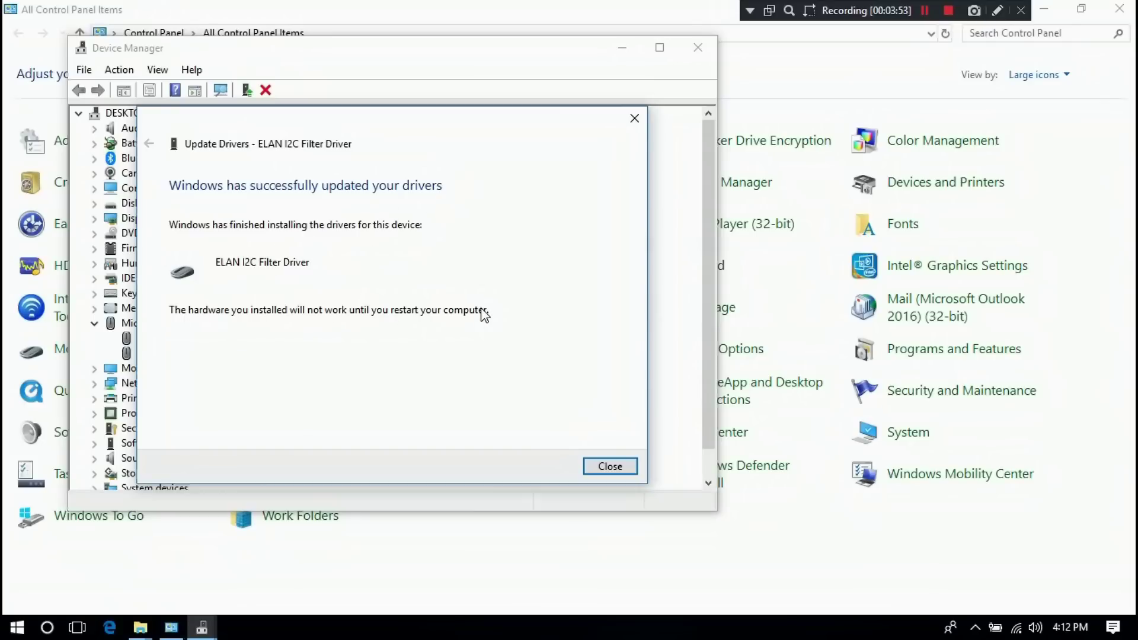
click(599, 467)
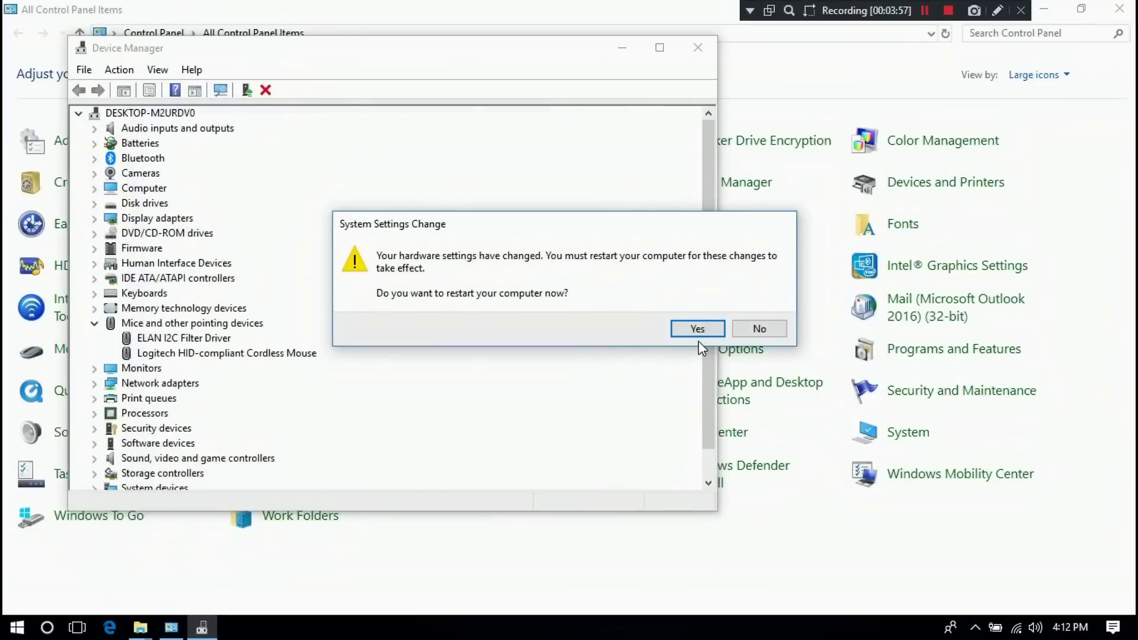
click(1049, 9)
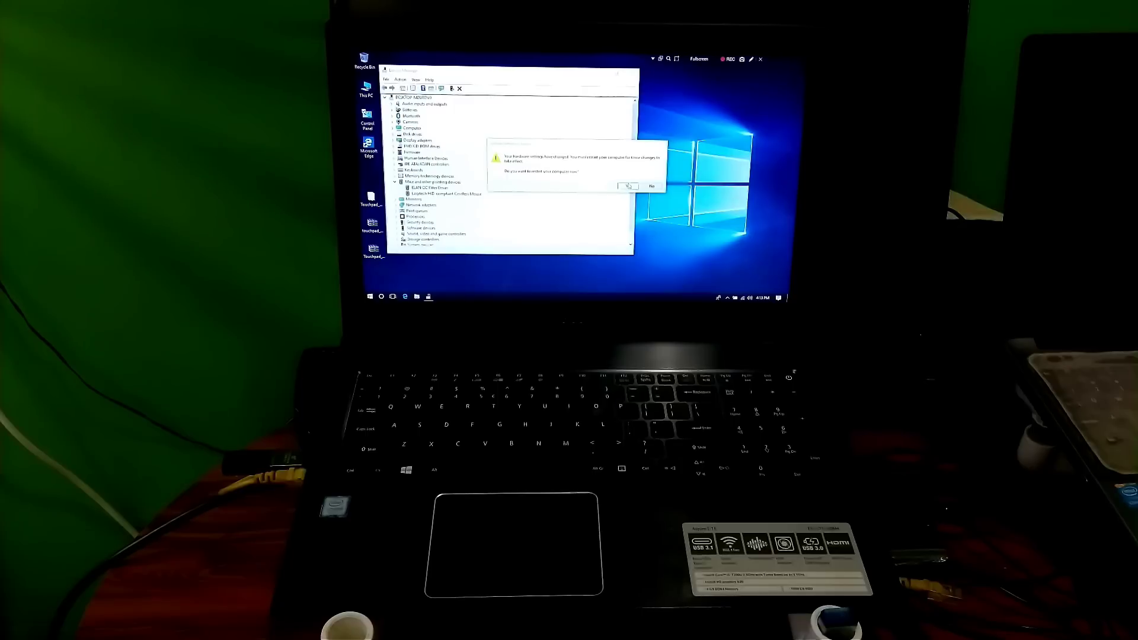
- Accept the restart, then dismiss the lock screen and sign in with the account password
click(698, 328)
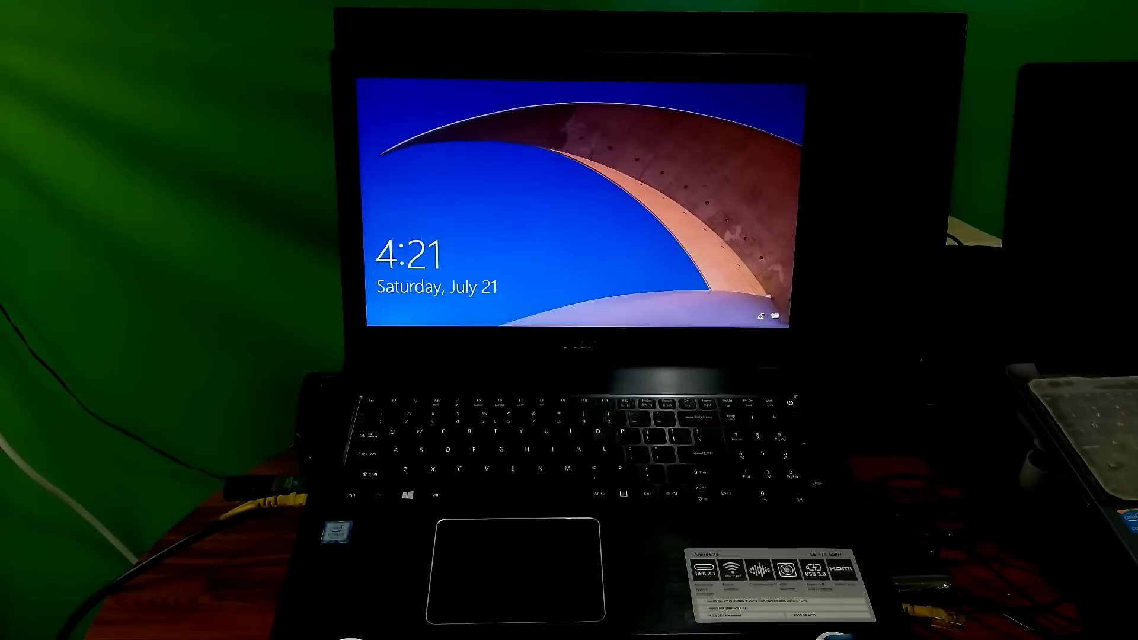
key(space)
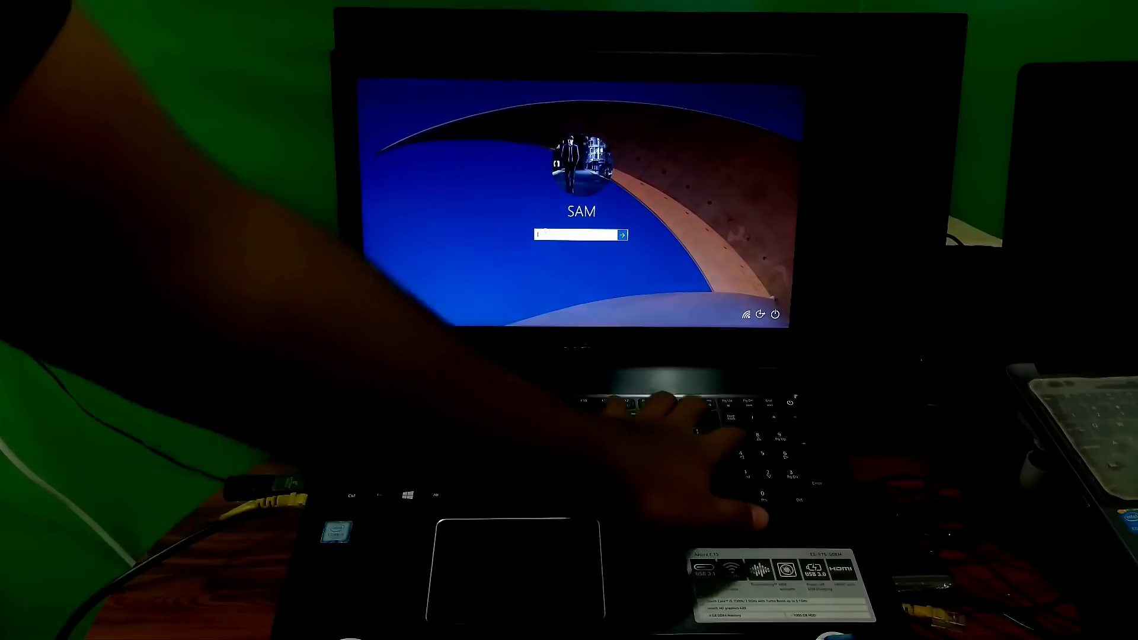
text(s)
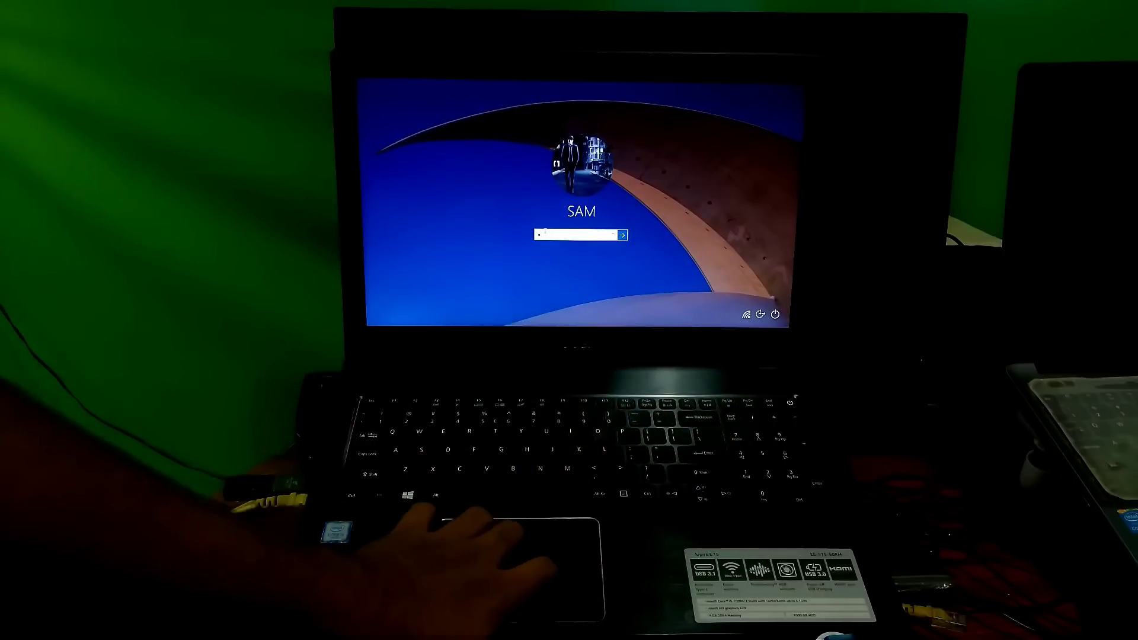
click(621, 236)
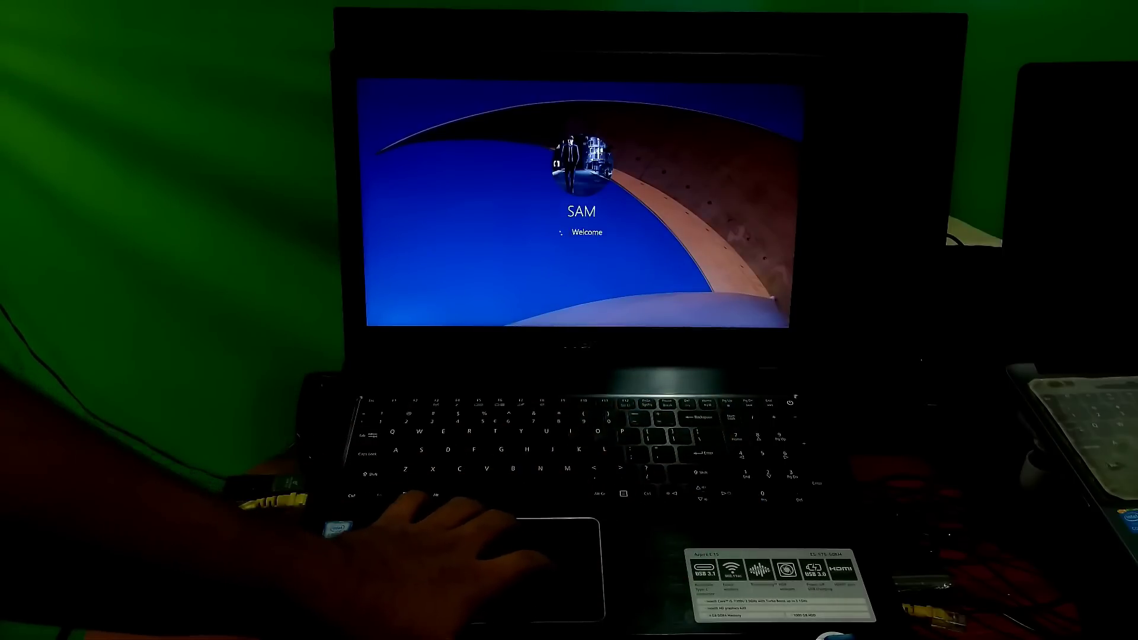